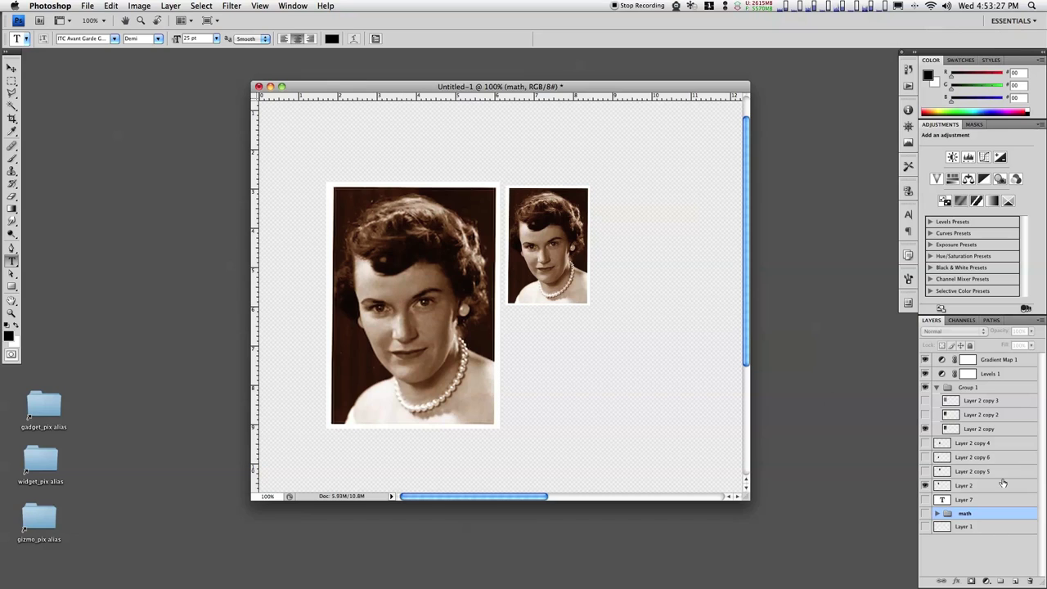
# Make the hidden layers Layer 2 copy 5, Layer 2 copy 6 and Layer 2 copy 4 visible.
pyautogui.click(926, 471)
pyautogui.click(925, 457)
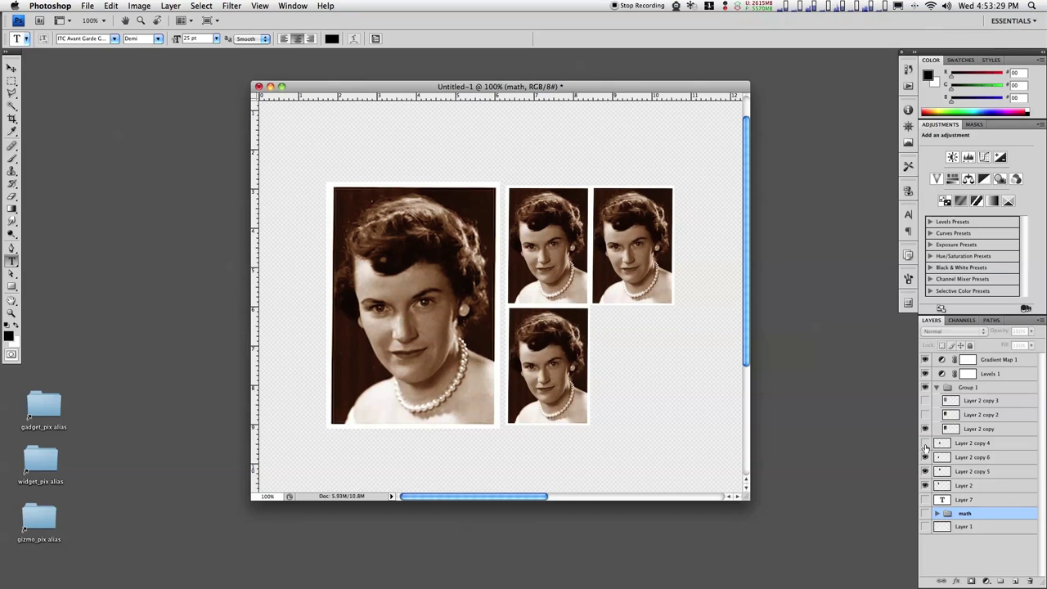
pyautogui.click(926, 443)
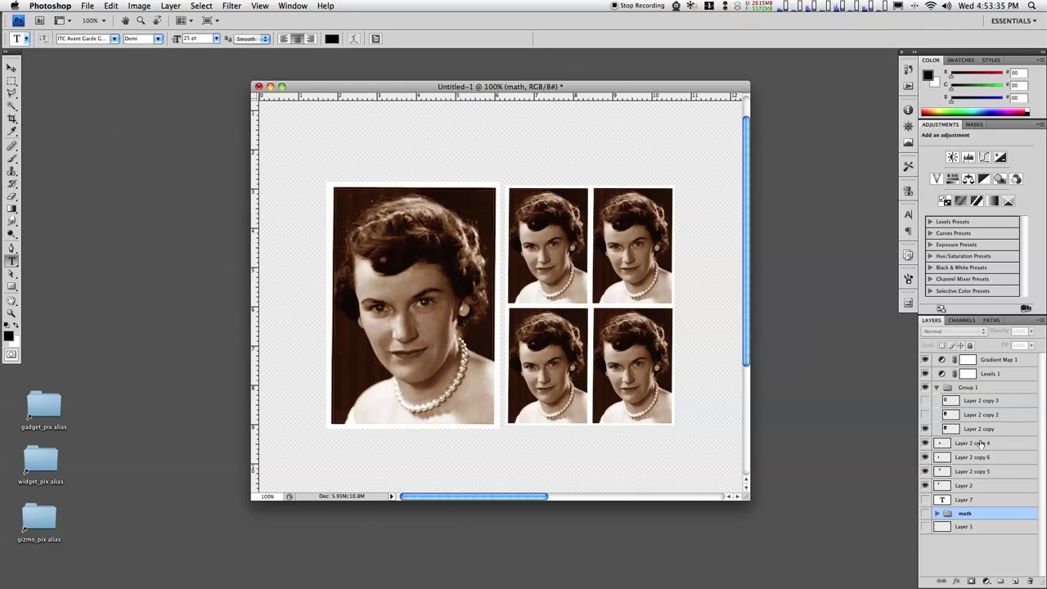
# Create a new blank document and narrow its window so the portrait document beside it can be reached.
pyautogui.click(87, 5)
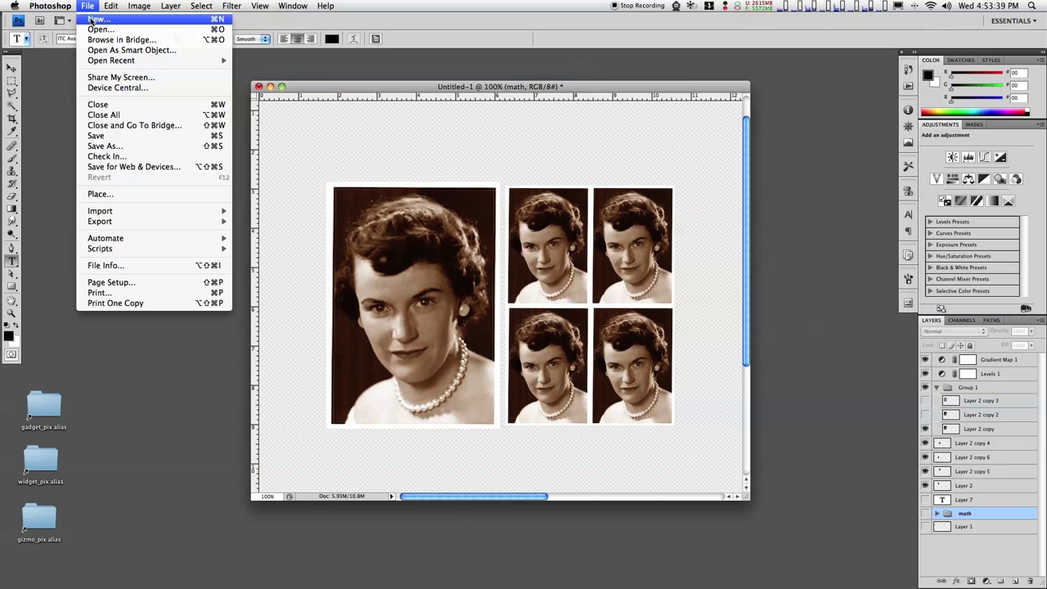
pyautogui.click(99, 18)
pyautogui.click(550, 230)
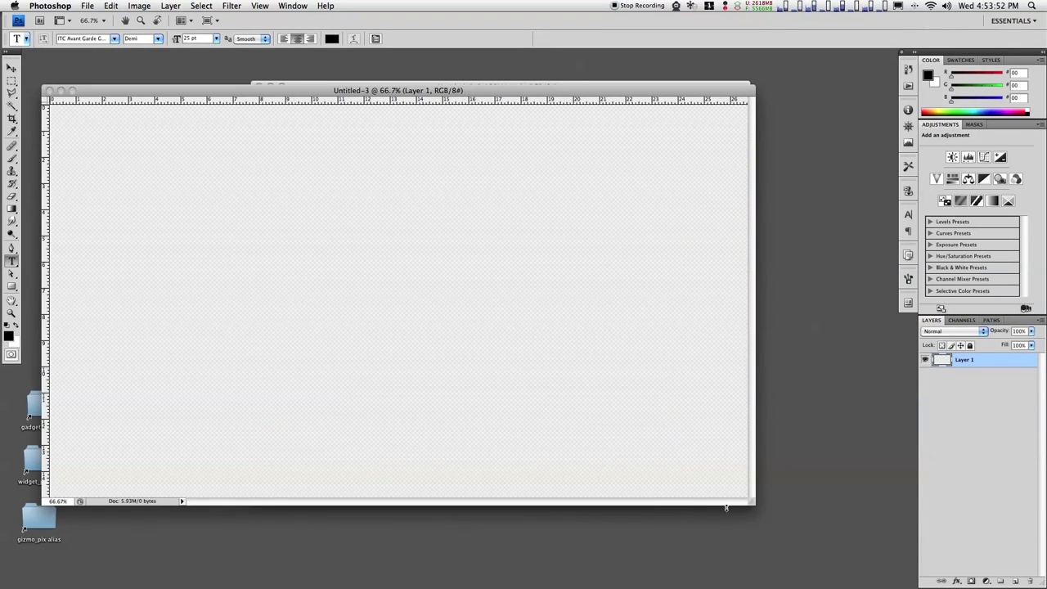
pyautogui.moveTo(751, 502); pyautogui.dragTo(446, 501)
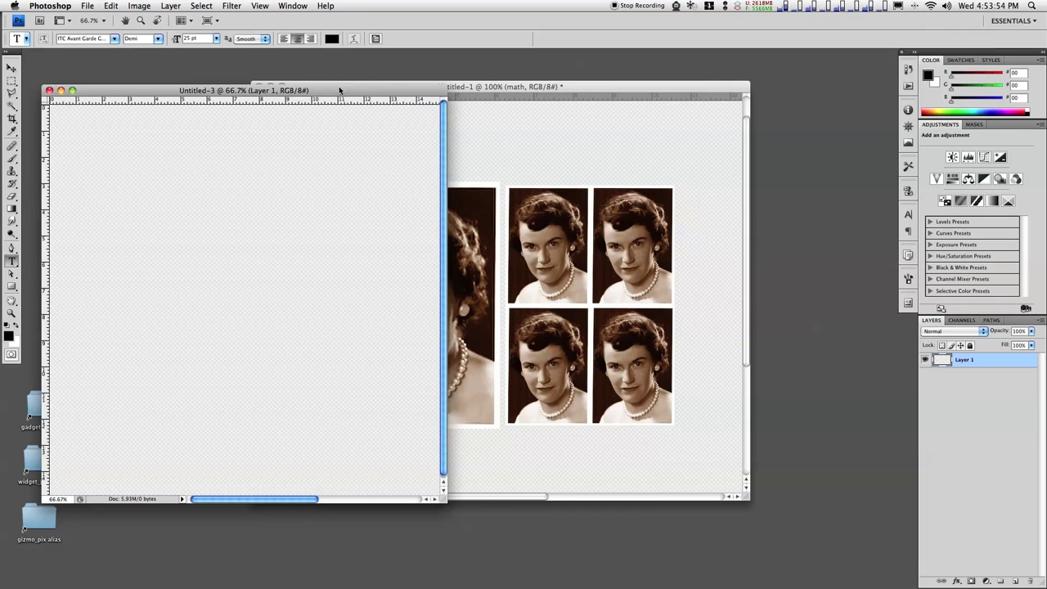
pyautogui.moveTo(341, 90); pyautogui.dragTo(379, 89)
# Show only Layer 2 in the Untitled-1 portrait document and copy that layer into the new Untitled-3 document.
pyautogui.click(578, 88)
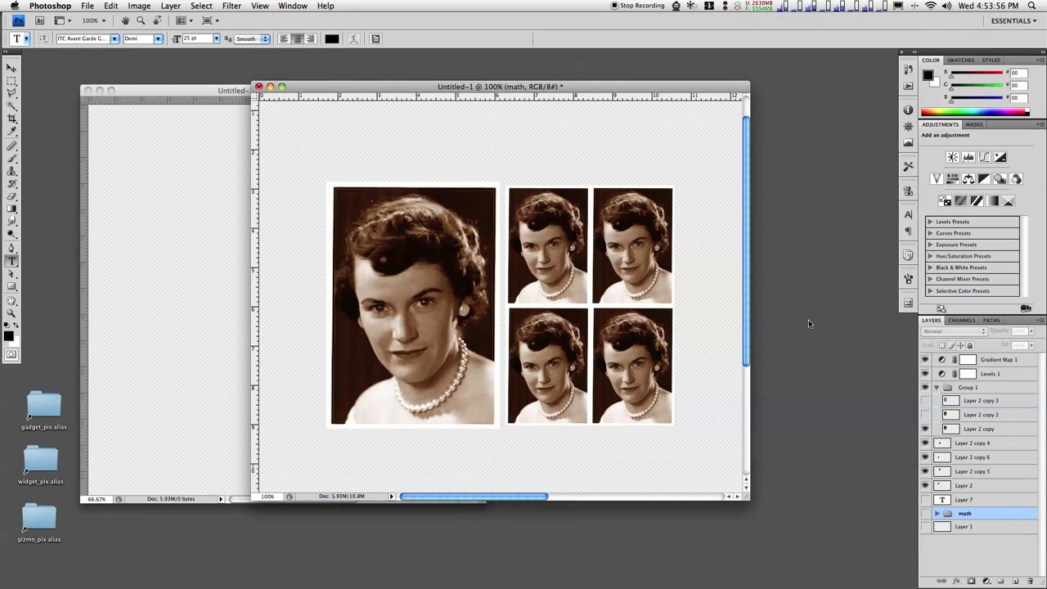
pyautogui.click(974, 487)
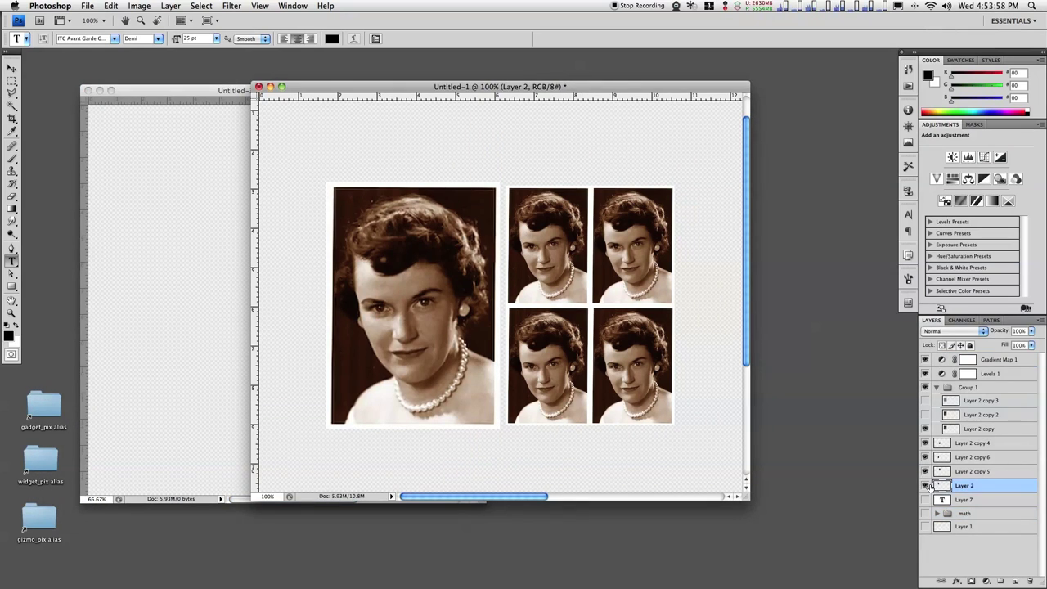
pyautogui.keyDown('alt'); pyautogui.click(925, 486); pyautogui.keyUp('alt')
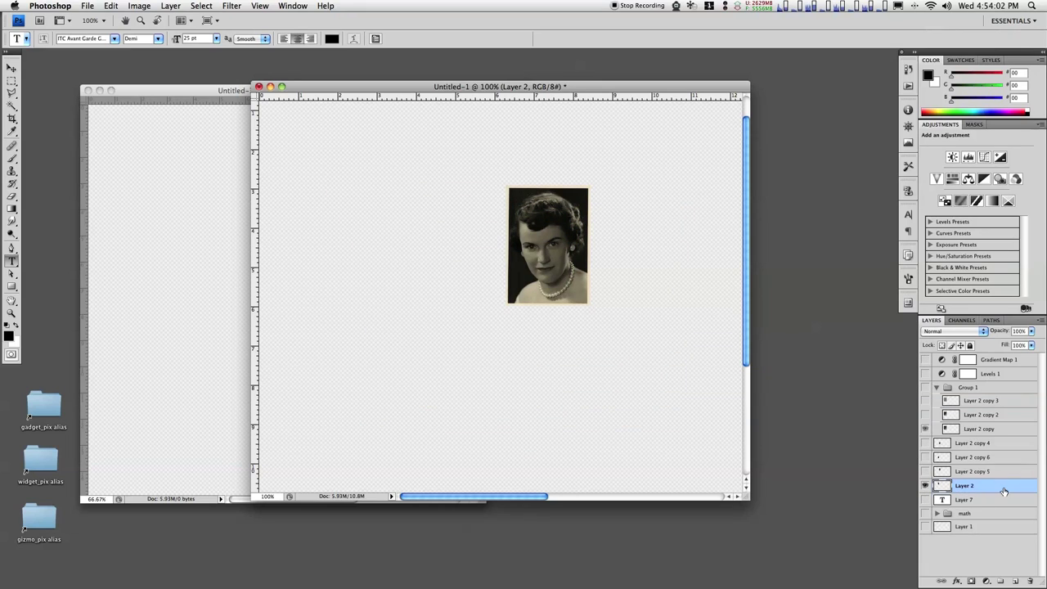
pyautogui.moveTo(1004, 489); pyautogui.dragTo(200, 292)
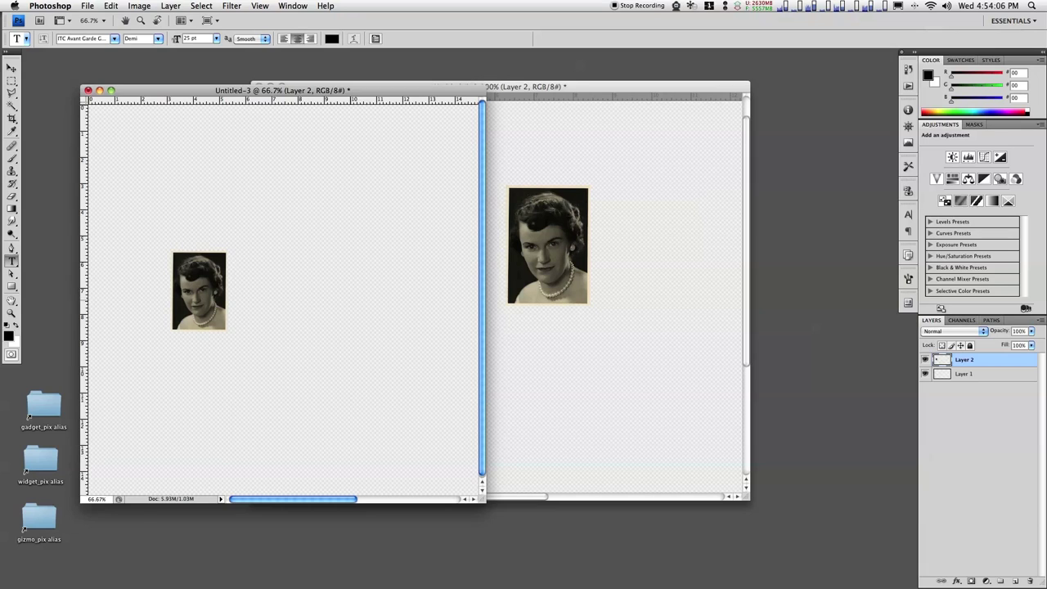
# Move the small portrait to the middle of the Untitled-3 canvas, minimize Untitled-1, and reposition the remaining document window.
pyautogui.moveTo(230, 97); pyautogui.dragTo(452, 94)
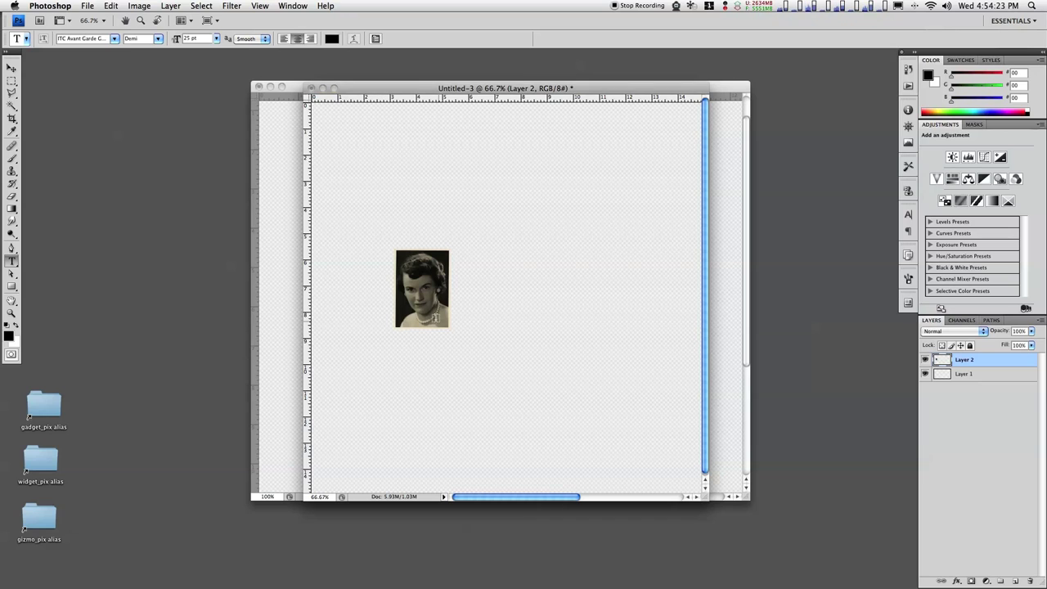
pyautogui.moveTo(419, 303); pyautogui.dragTo(508, 316)
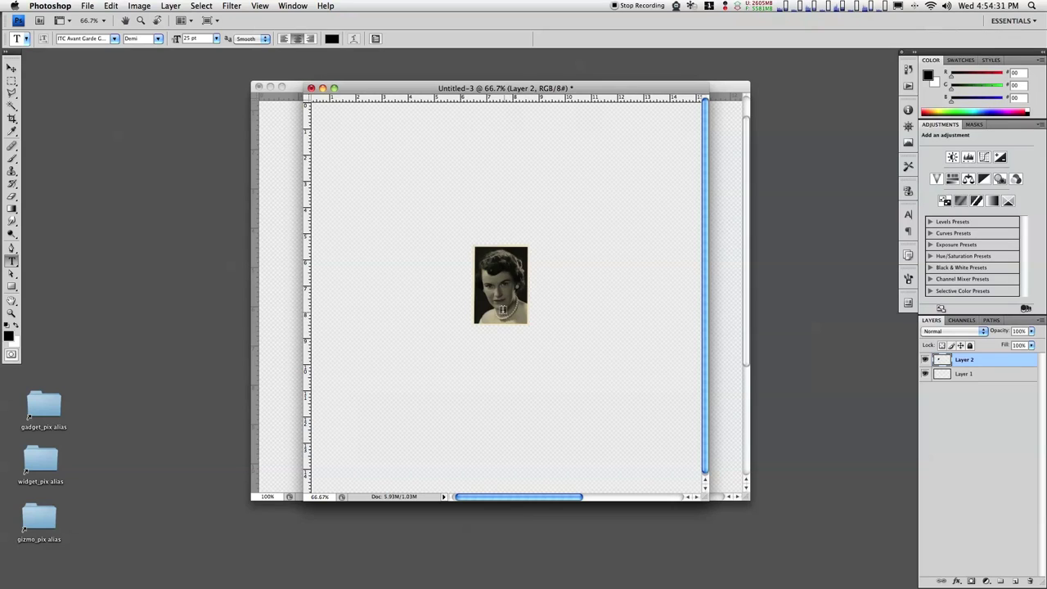
pyautogui.click(270, 87)
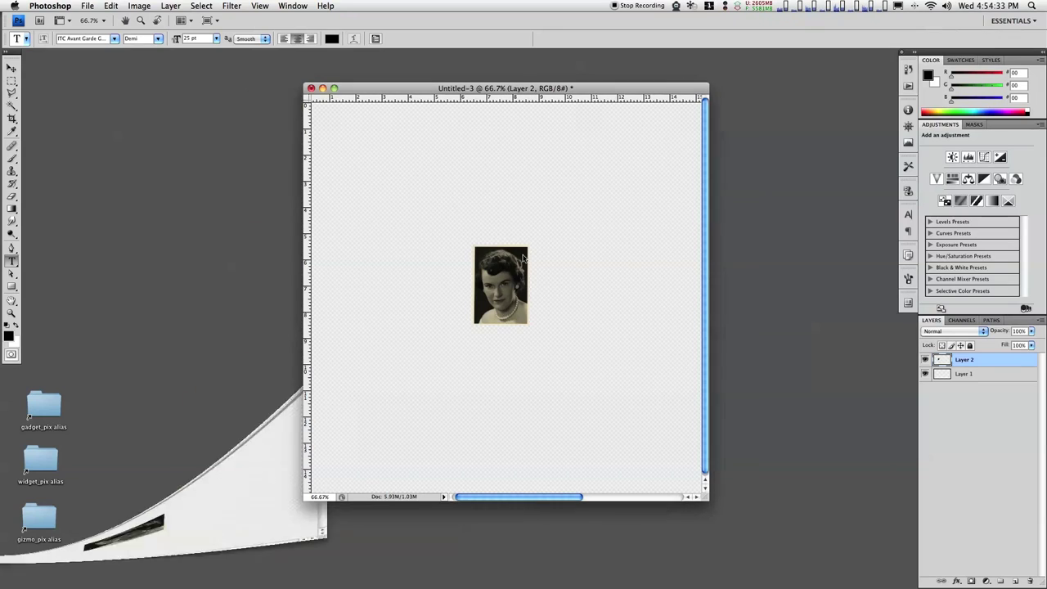
pyautogui.moveTo(508, 89); pyautogui.dragTo(483, 79)
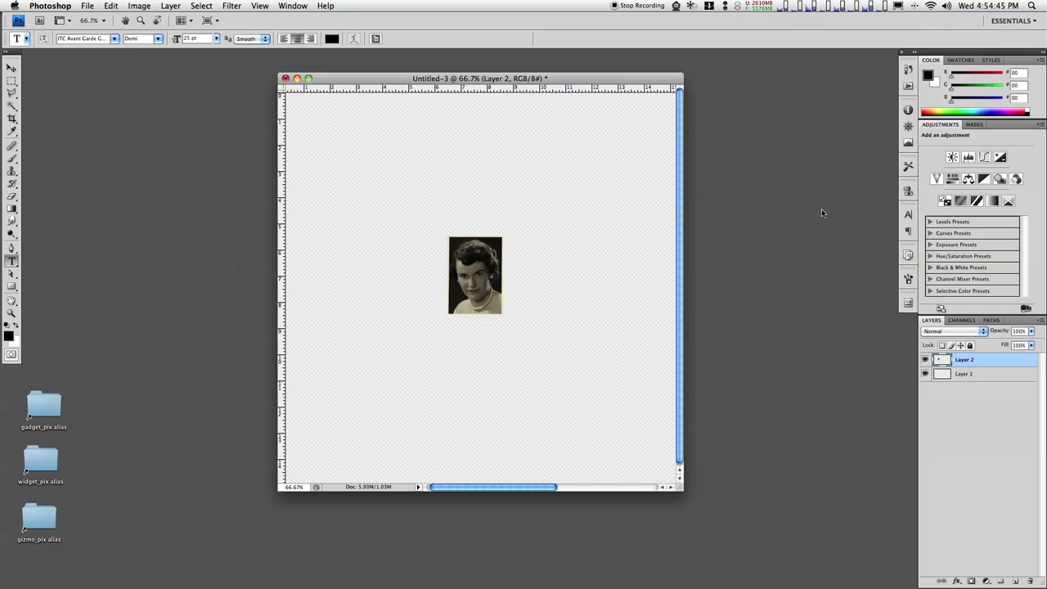
# Duplicate Layer 2, then hide the lower original layer and rename it "orig".
pyautogui.press('super+j')
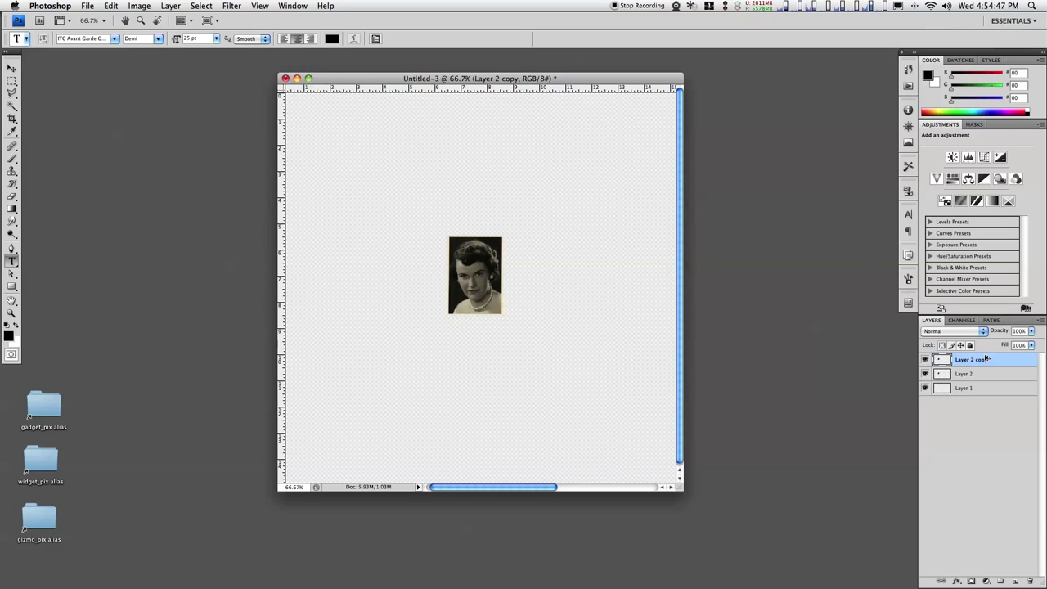
pyautogui.doubleClick(964, 375)
pyautogui.write('origi')
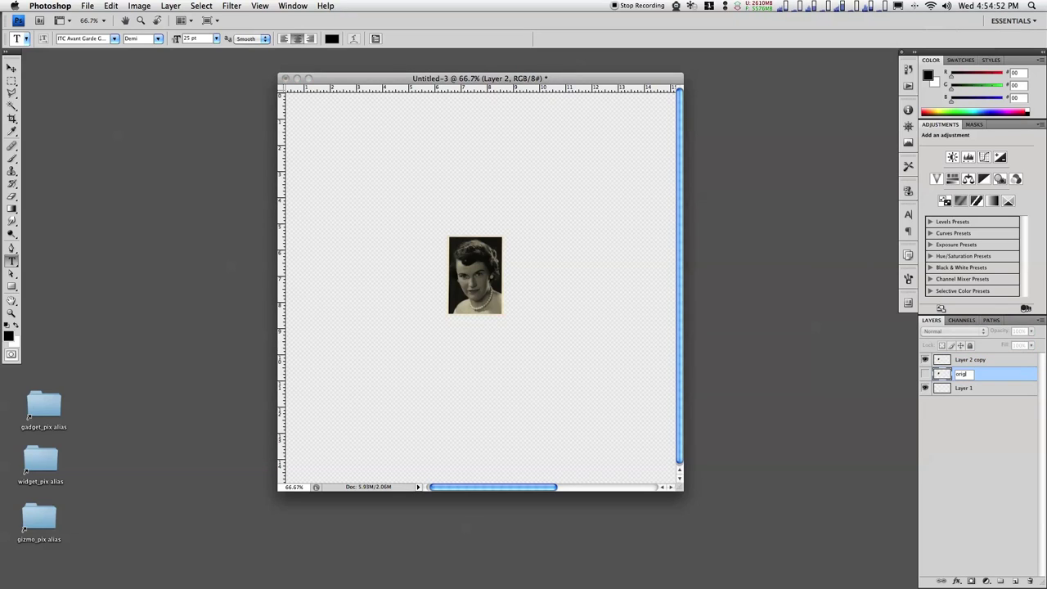
pyautogui.press('Return')
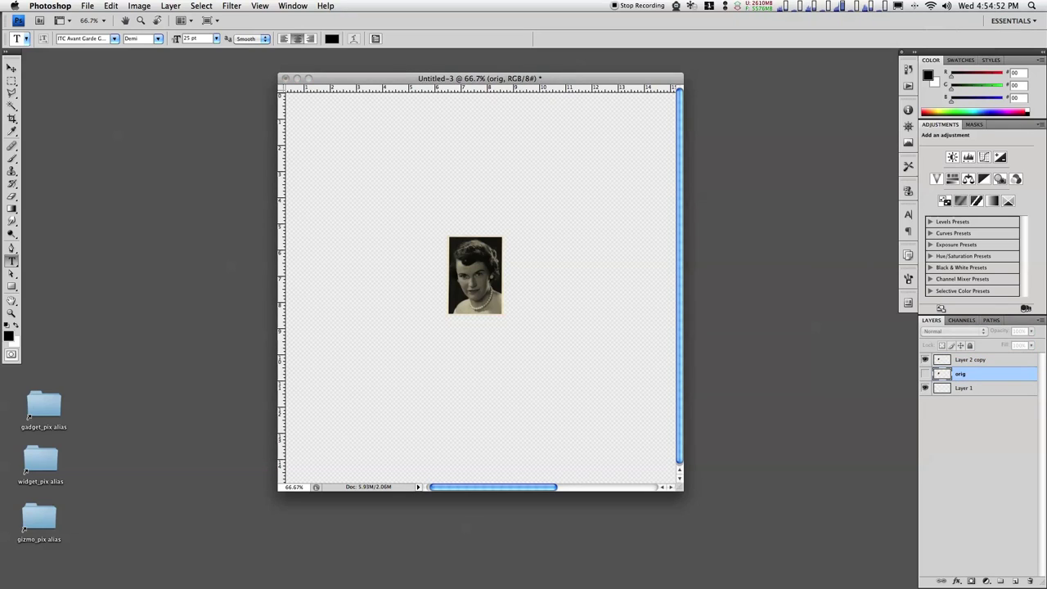
# Scale the Layer 2 copy portrait proportionally to about 332% with Free Transform and centre it on the canvas.
pyautogui.click(985, 360)
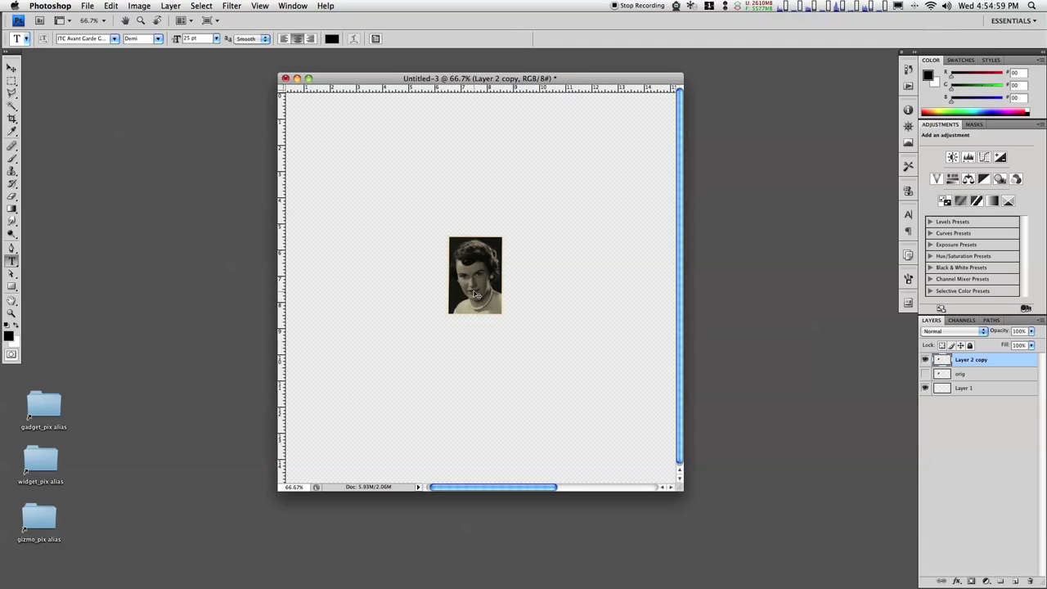
pyautogui.press('super+t')
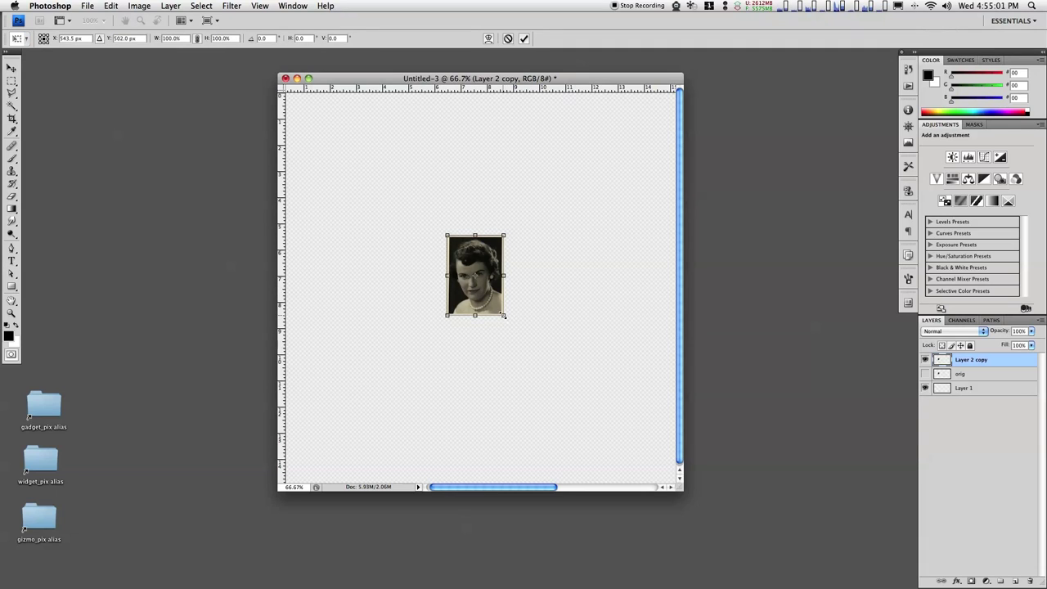
pyautogui.moveTo(504, 316); pyautogui.dragTo(612, 451)
pyautogui.moveTo(542, 337); pyautogui.dragTo(464, 256)
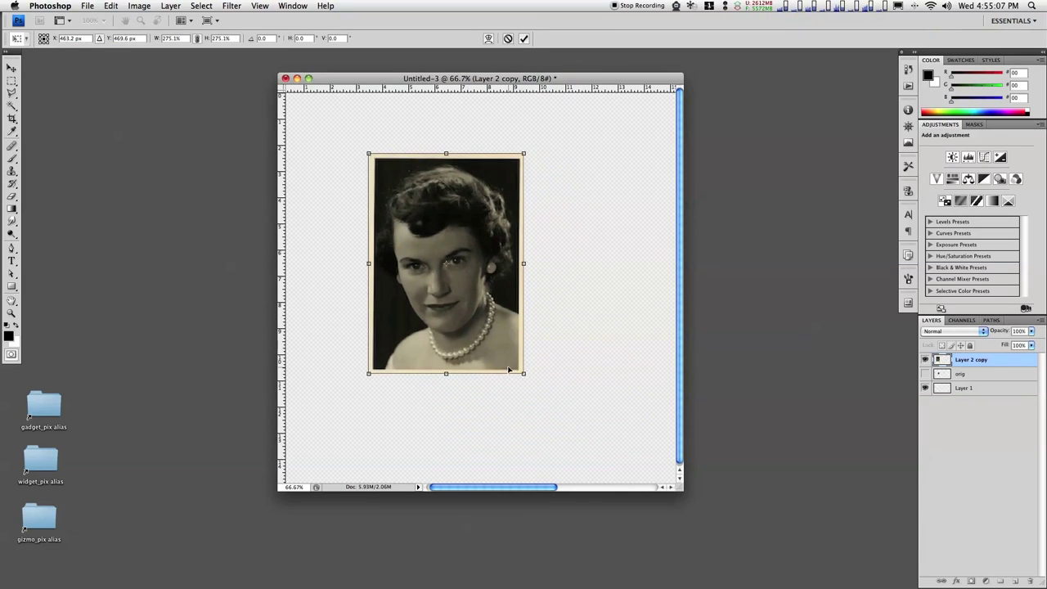
pyautogui.moveTo(522, 374); pyautogui.dragTo(560, 421)
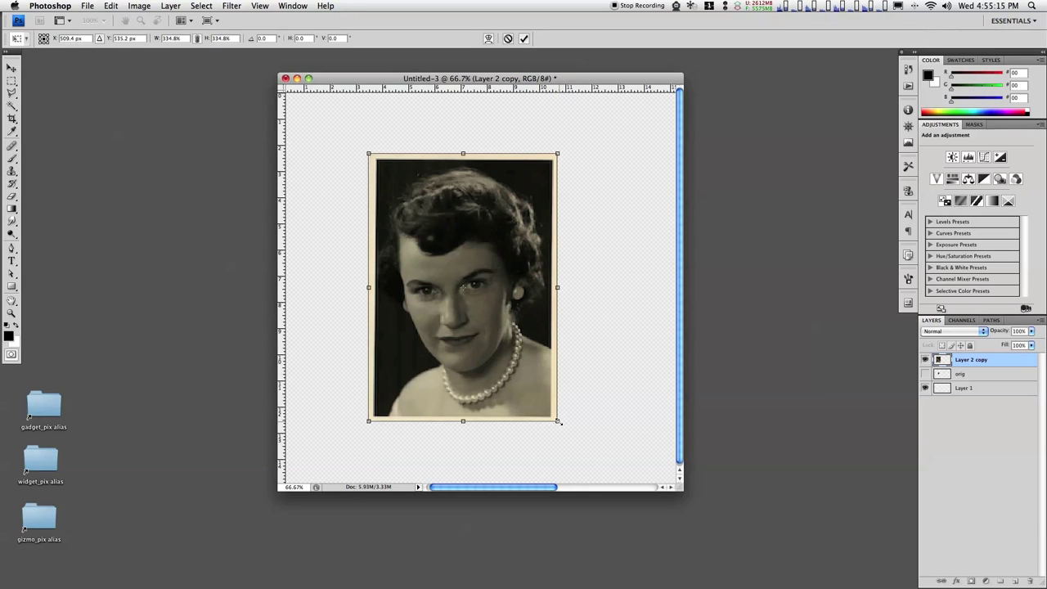
pyautogui.moveTo(558, 421); pyautogui.dragTo(555, 419)
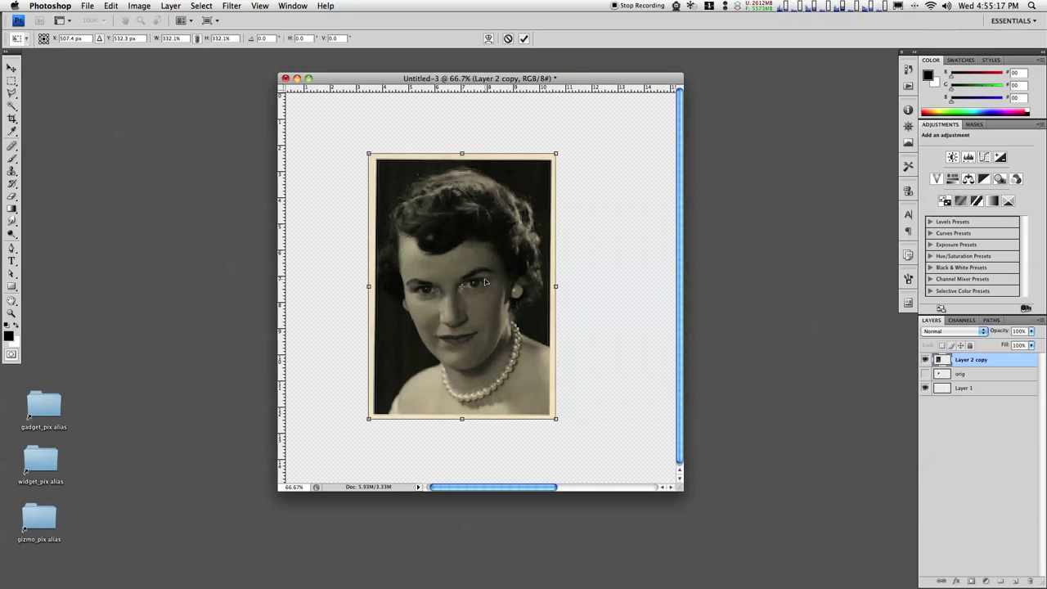
pyautogui.press('Return')
pyautogui.press('t')
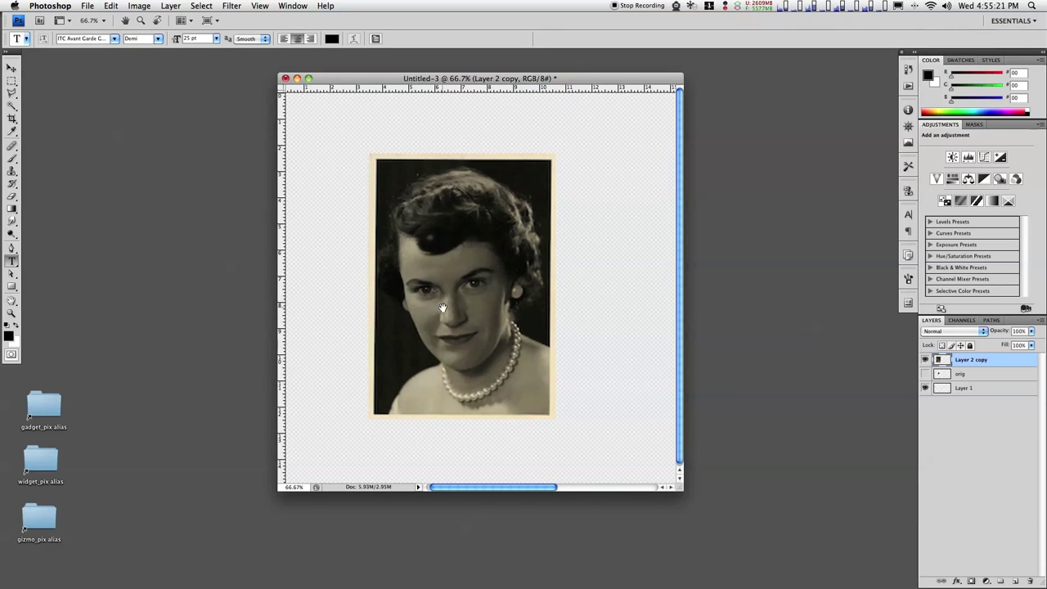
pyautogui.moveTo(445, 306); pyautogui.dragTo(463, 299)
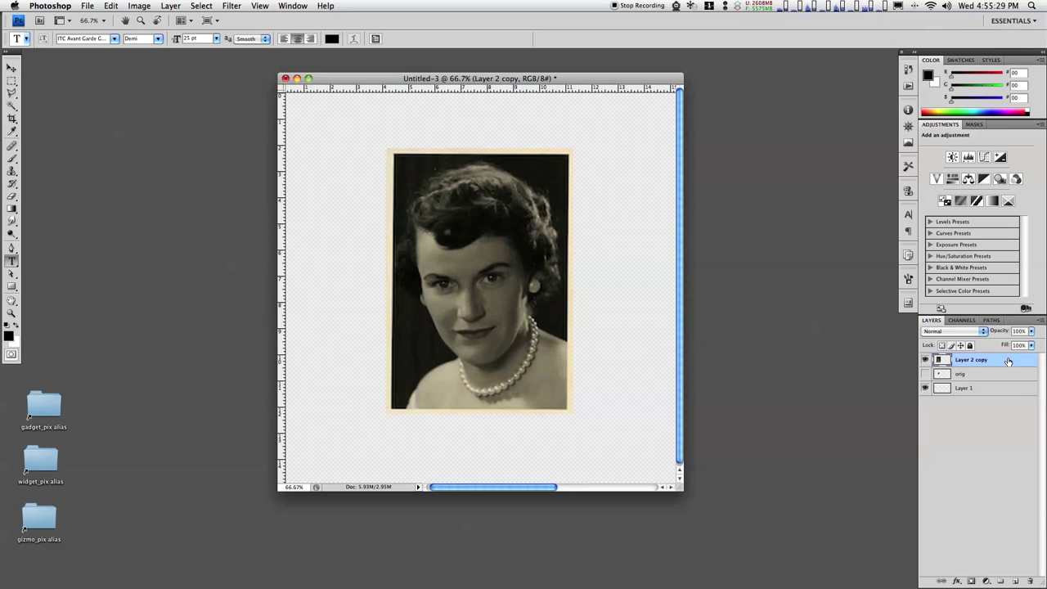
# Duplicate the enlarged portrait layer and delete the surplus Layer 2 copy 3, keeping Layer 2 copy 2.
pyautogui.press('super+j')
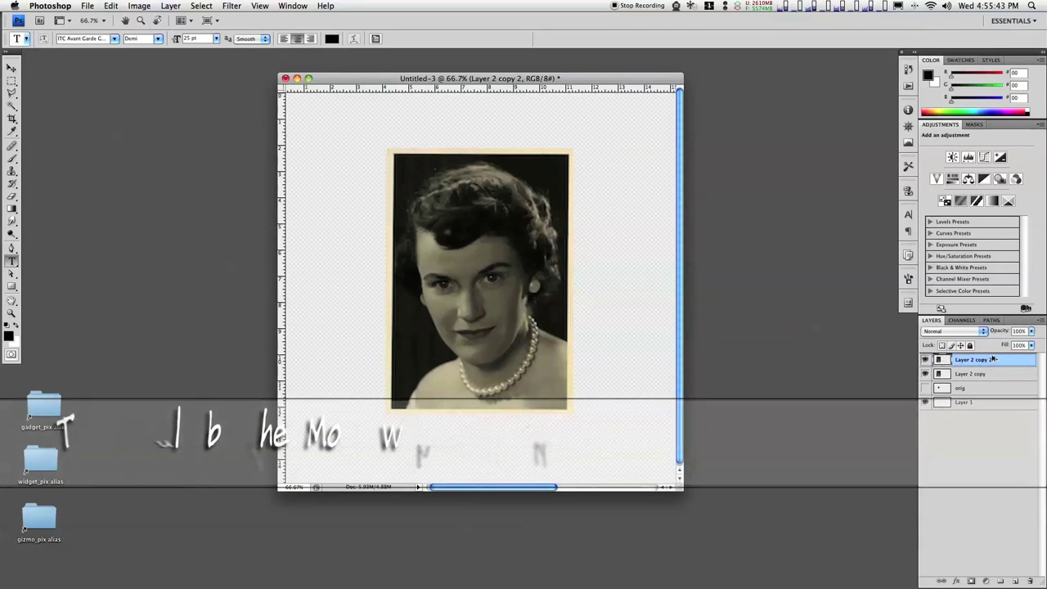
pyautogui.moveTo(993, 360); pyautogui.dragTo(993, 359)
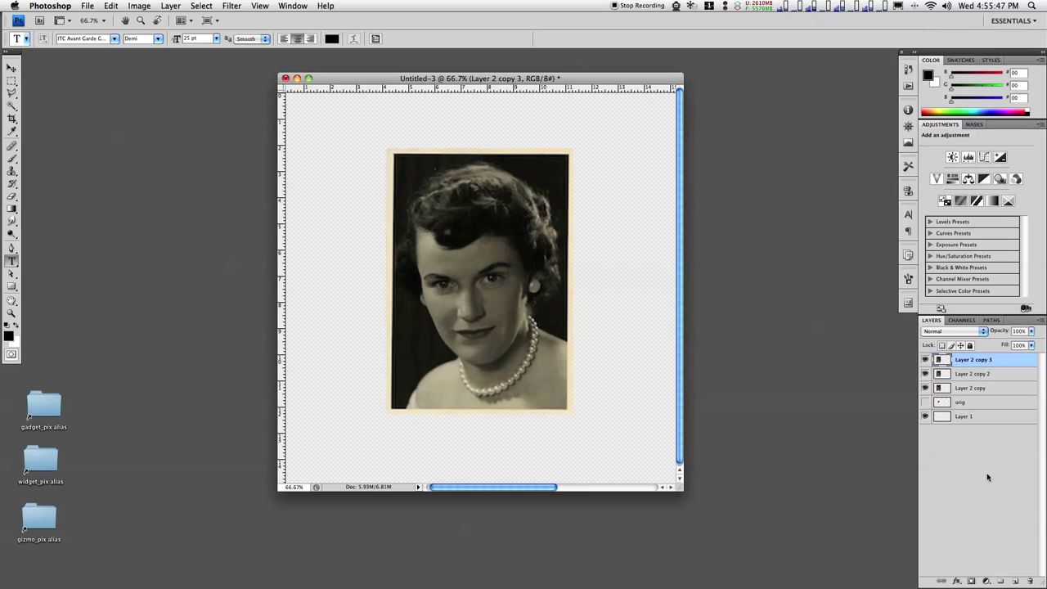
pyautogui.click(1029, 581)
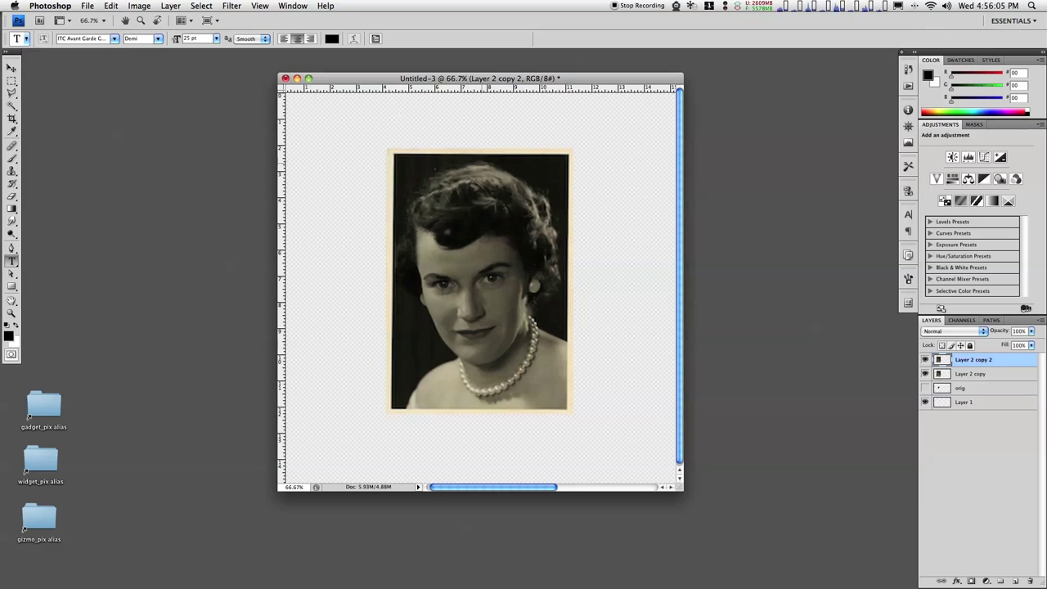
# Open the Surface Blur filter for Layer 2 copy 2 and set its radius to 65 pixels.
pyautogui.click(231, 6)
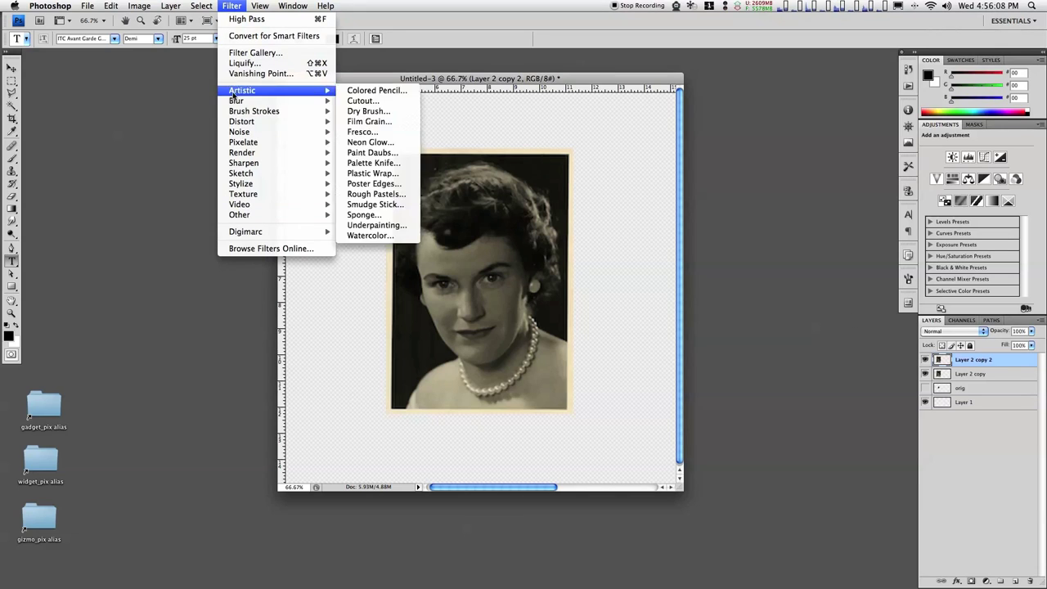
pyautogui.moveTo(236, 100)
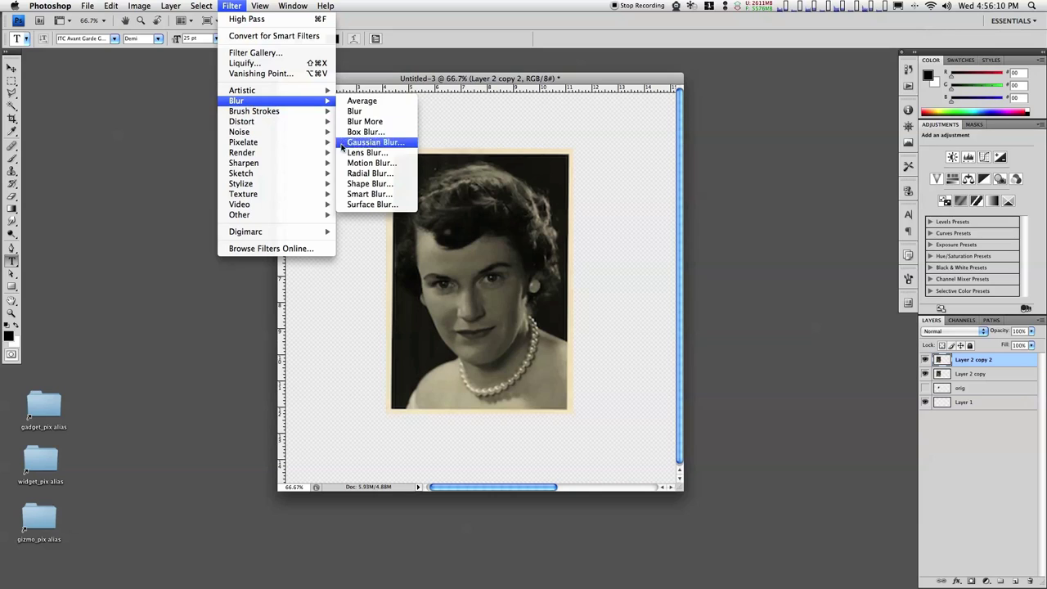
pyautogui.click(366, 204)
pyautogui.moveTo(665, 243); pyautogui.dragTo(701, 257)
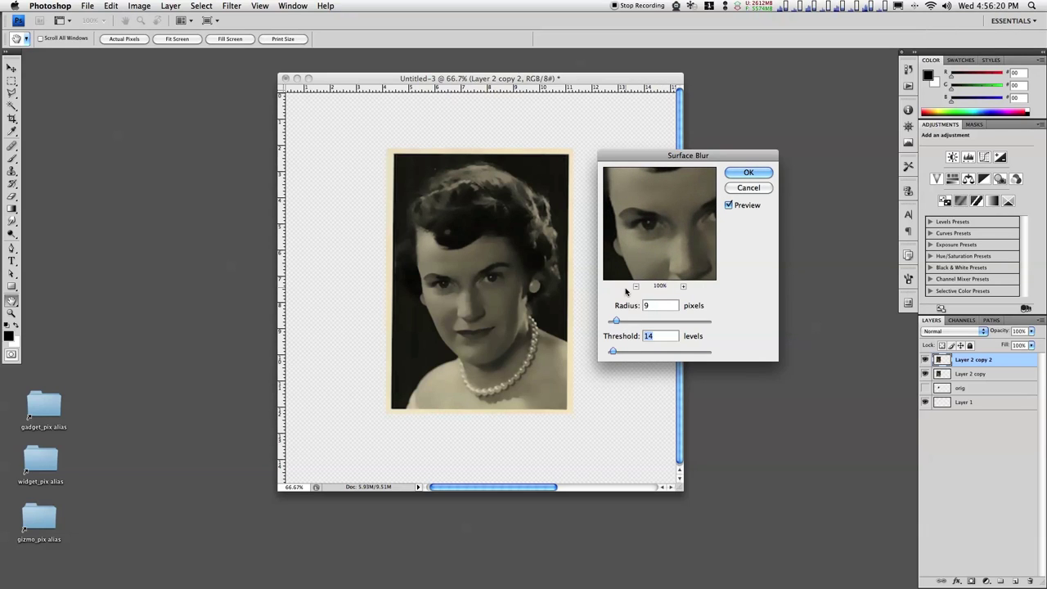
pyautogui.moveTo(615, 321); pyautogui.dragTo(651, 321)
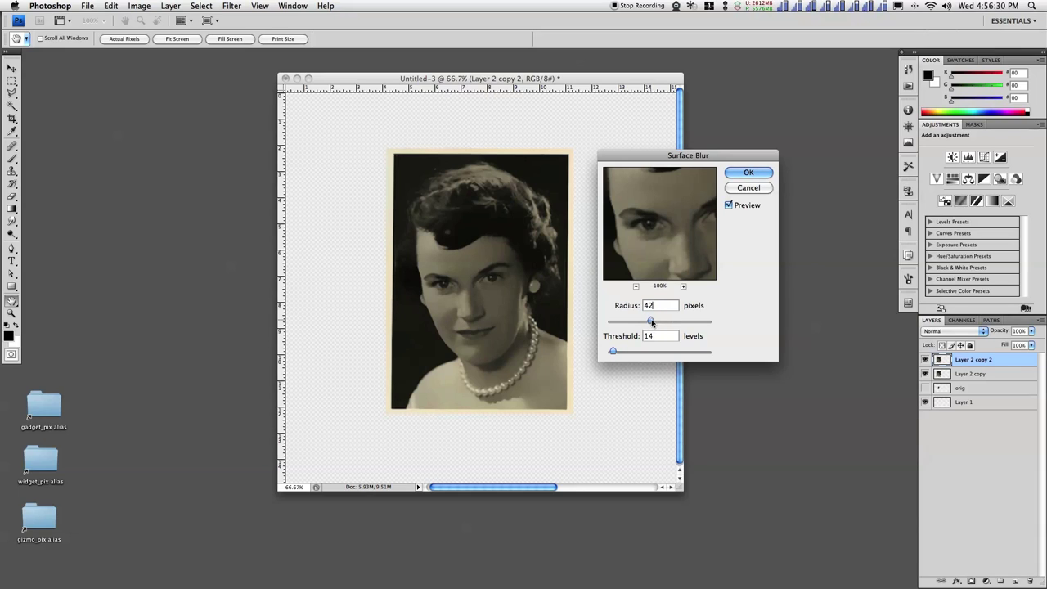
pyautogui.moveTo(665, 323); pyautogui.dragTo(676, 323)
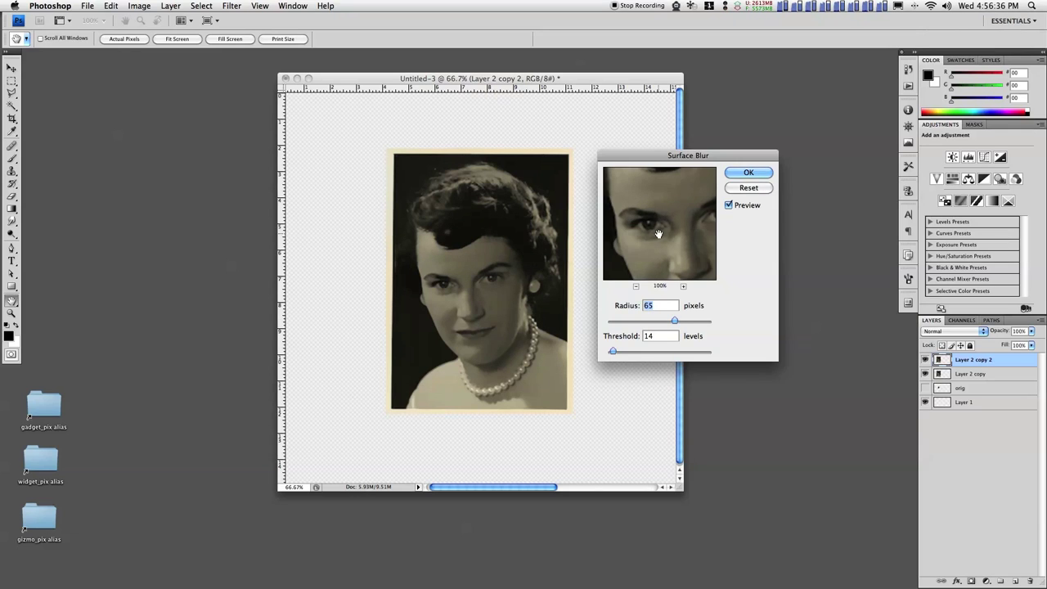
# Examine the face in the Surface Blur preview and set the radius to 9 pixels and the threshold to 13 levels.
pyautogui.moveTo(661, 234)
pyautogui.mouseDown()
pyautogui.moveTo(654, 247)
pyautogui.moveTo(657, 223)
pyautogui.moveTo(660, 240)
pyautogui.moveTo(644, 237)
pyautogui.moveTo(647, 202)
pyautogui.moveTo(648, 244)
pyautogui.moveTo(655, 237)
pyautogui.mouseUp()
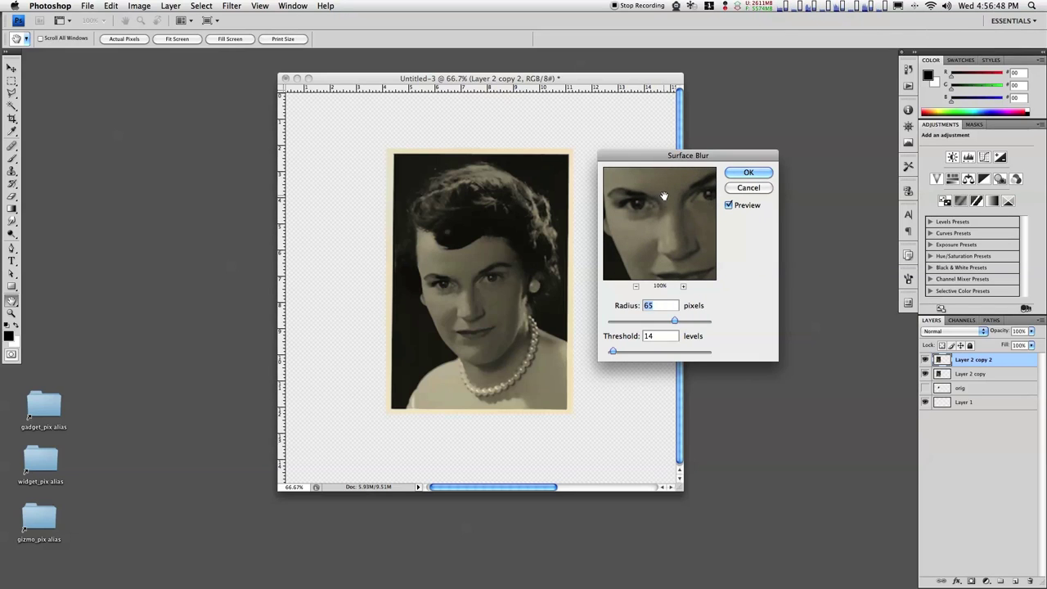
pyautogui.moveTo(666, 195); pyautogui.dragTo(647, 234)
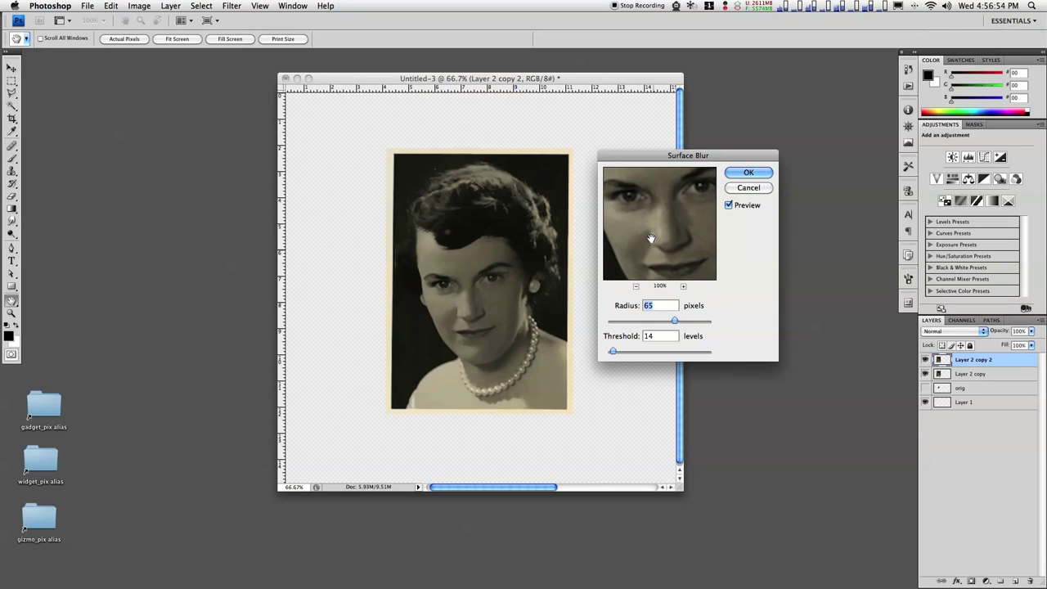
pyautogui.moveTo(652, 243); pyautogui.dragTo(682, 255)
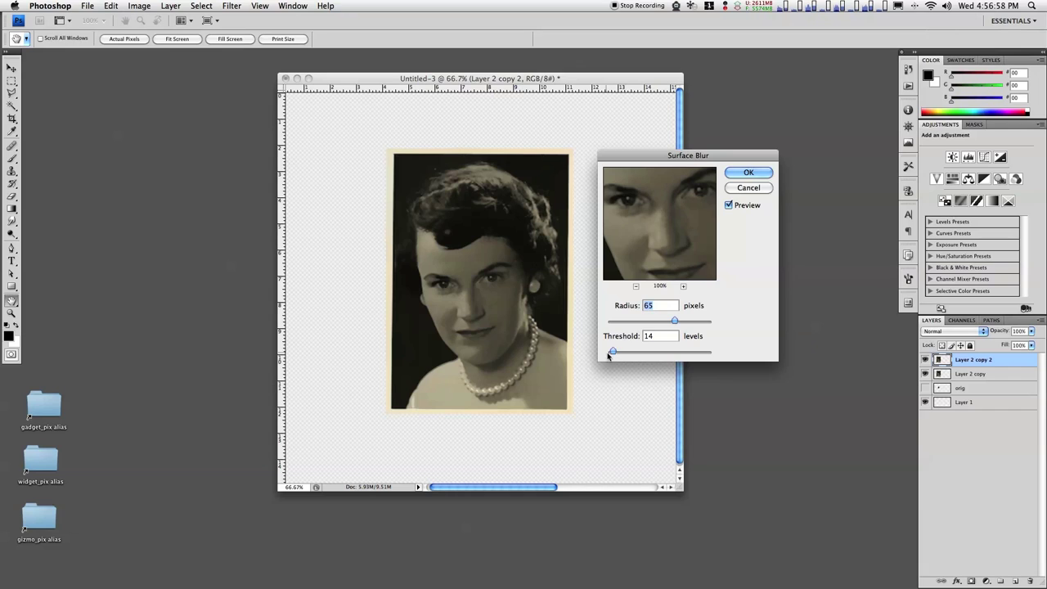
pyautogui.moveTo(614, 352); pyautogui.dragTo(641, 353)
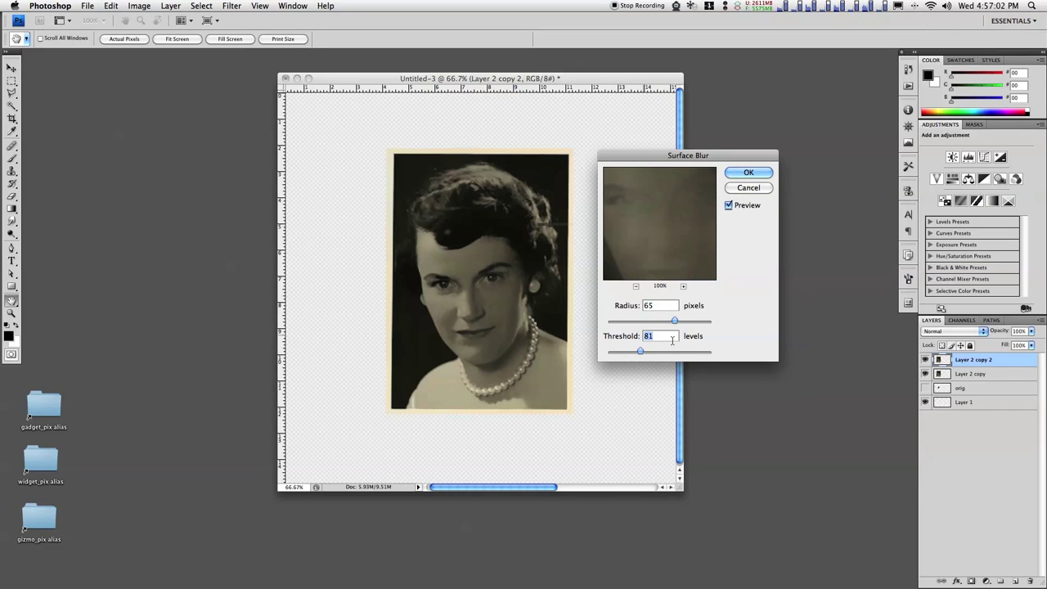
pyautogui.moveTo(641, 352); pyautogui.dragTo(636, 353)
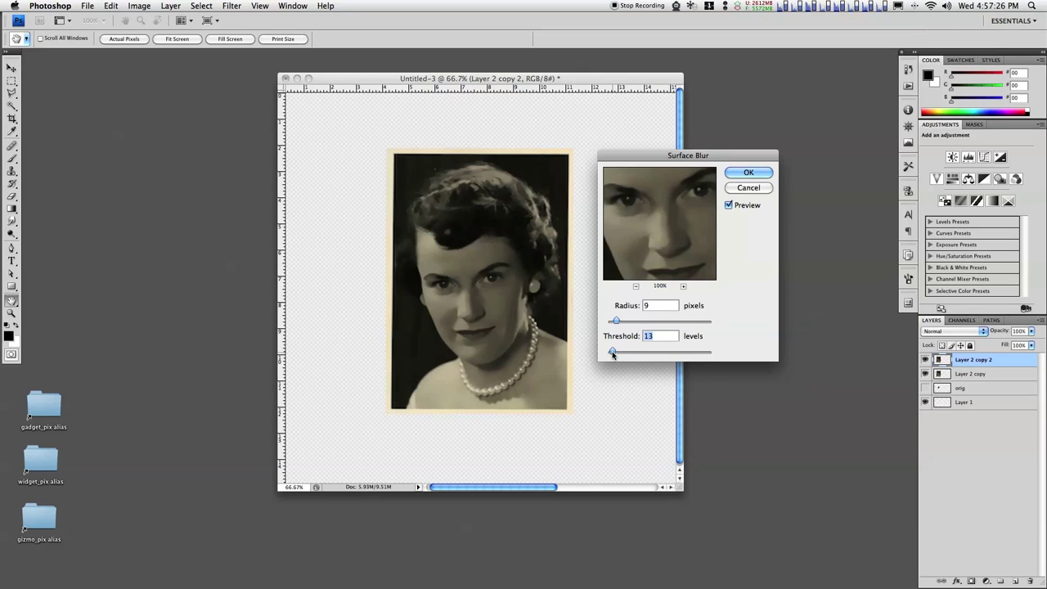
# Check the blur on the eyes, mouth, jaw and cheek in the preview, and apply Surface Blur to Layer 2 copy 2.
pyautogui.moveTo(644, 214); pyautogui.dragTo(648, 237)
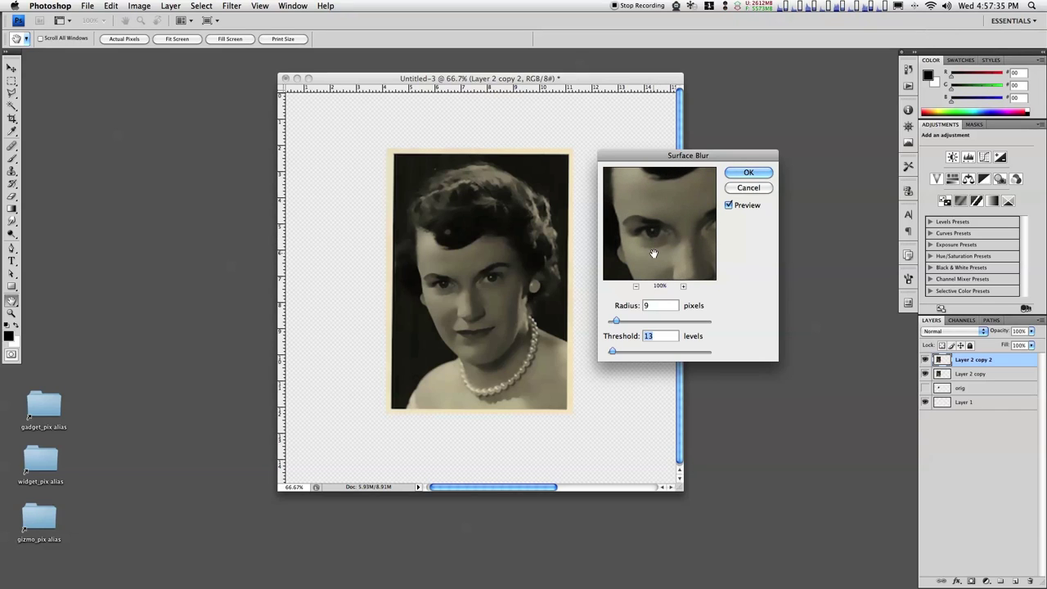
pyautogui.moveTo(653, 254); pyautogui.dragTo(685, 243)
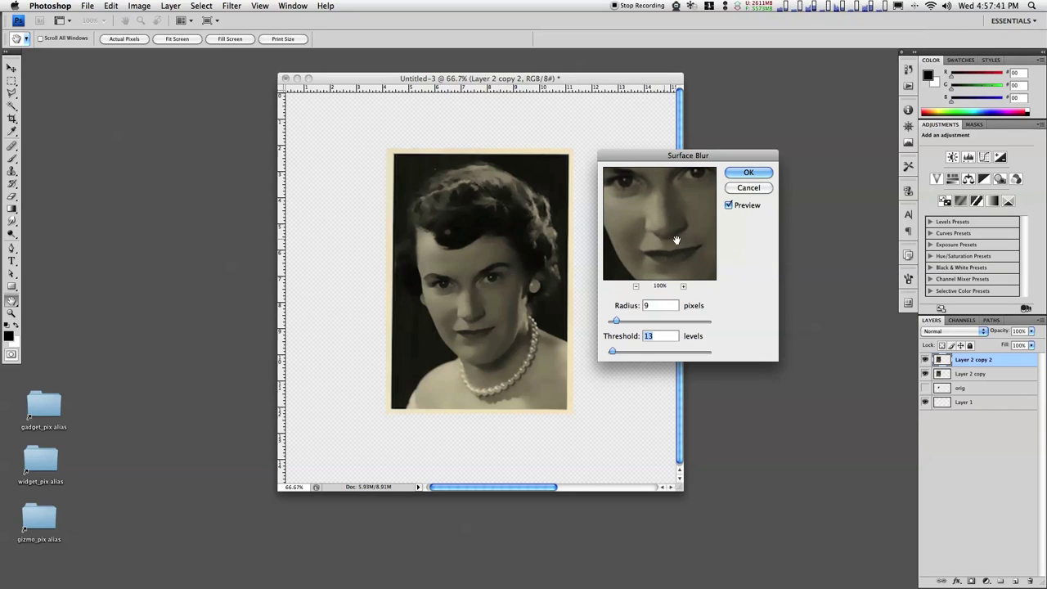
pyautogui.moveTo(669, 252); pyautogui.dragTo(699, 252)
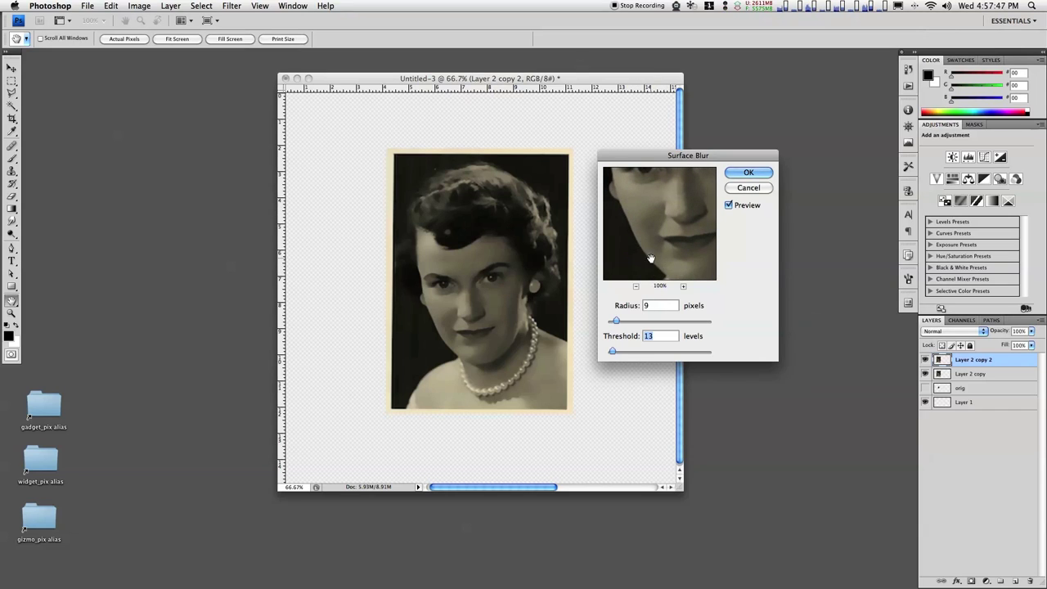
pyautogui.moveTo(639, 232); pyautogui.dragTo(635, 206)
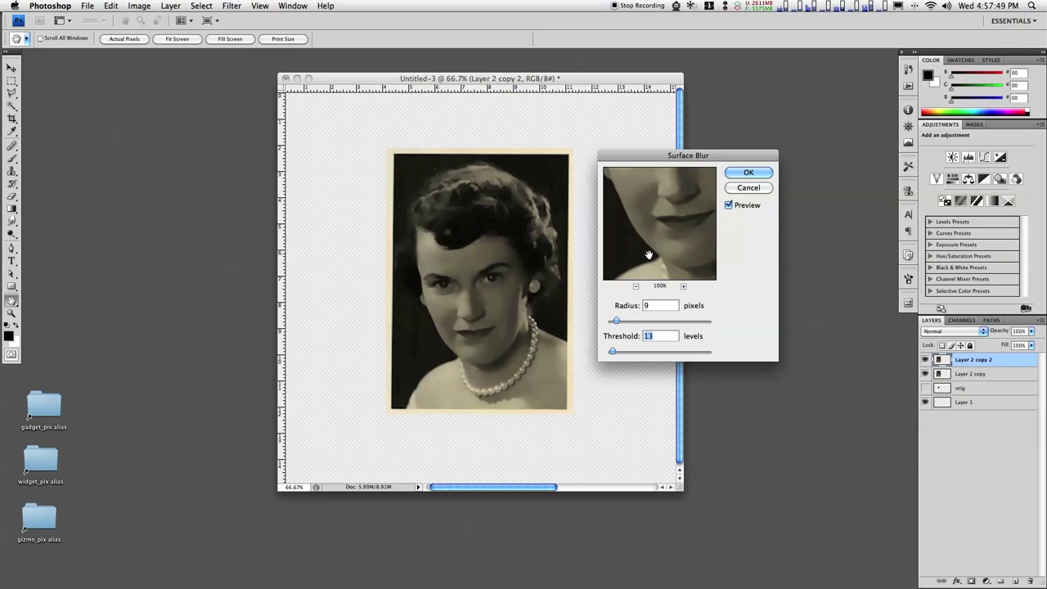
pyautogui.moveTo(653, 244); pyautogui.dragTo(606, 271)
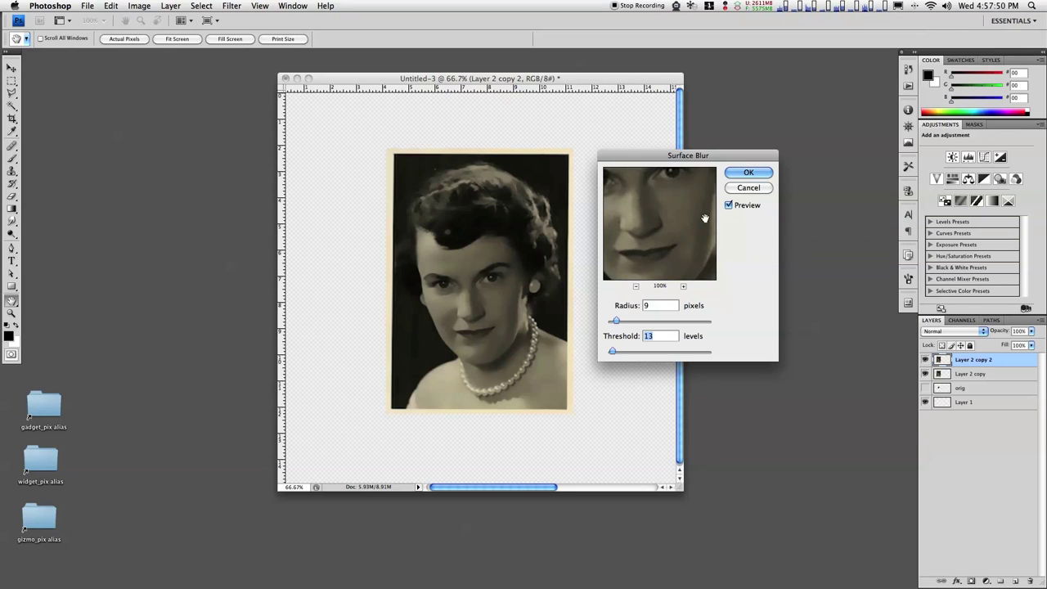
pyautogui.moveTo(689, 211)
pyautogui.mouseDown()
pyautogui.moveTo(654, 217)
pyautogui.moveTo(690, 213)
pyautogui.moveTo(685, 199)
pyautogui.moveTo(676, 234)
pyautogui.moveTo(676, 220)
pyautogui.mouseUp()
pyautogui.click(748, 174)
pyautogui.press('t')
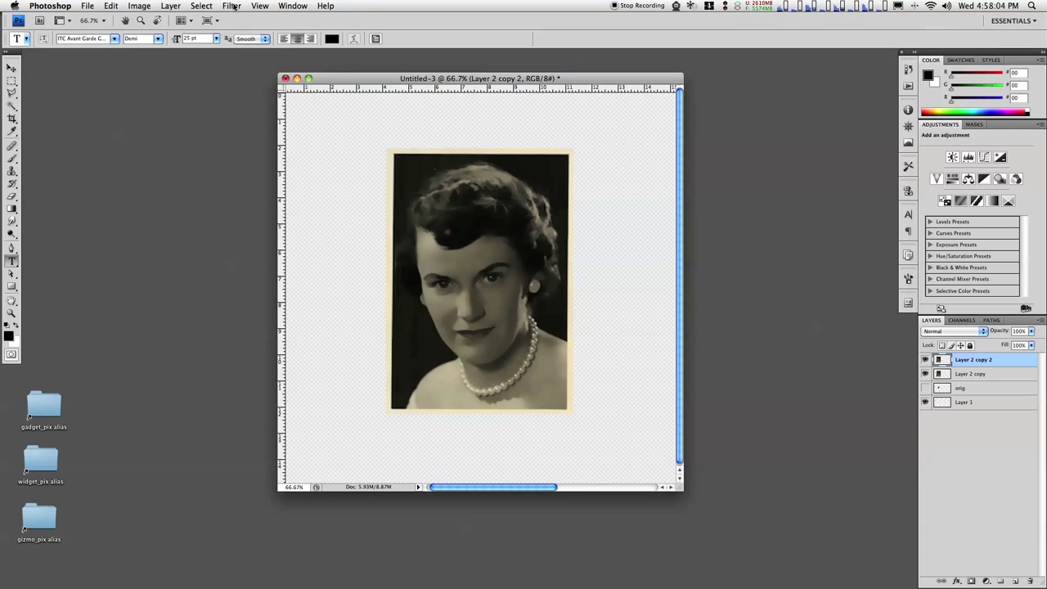
# Open the High Pass filter for Layer 2 copy 2, try a radius of 41.5 pixels and reduce it to 1.4.
pyautogui.click(234, 6)
pyautogui.moveTo(245, 215)
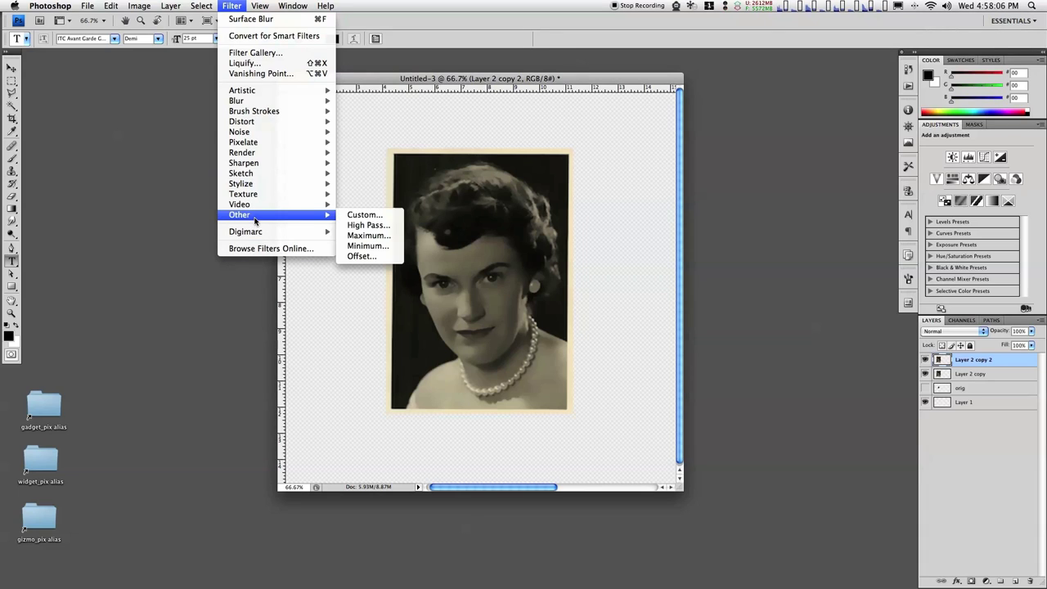
pyautogui.click(364, 227)
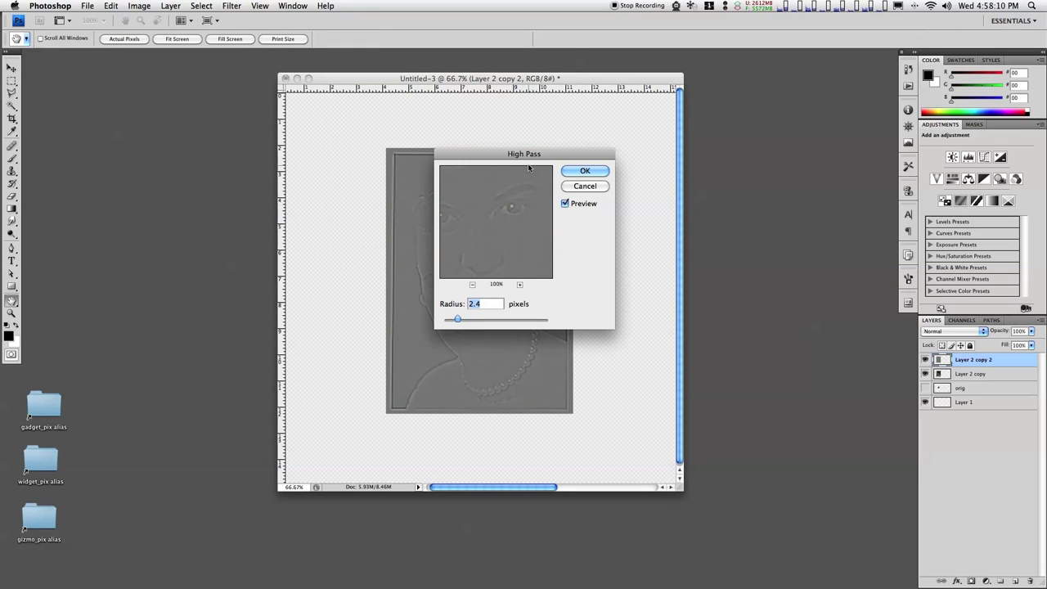
pyautogui.moveTo(596, 158); pyautogui.dragTo(695, 207)
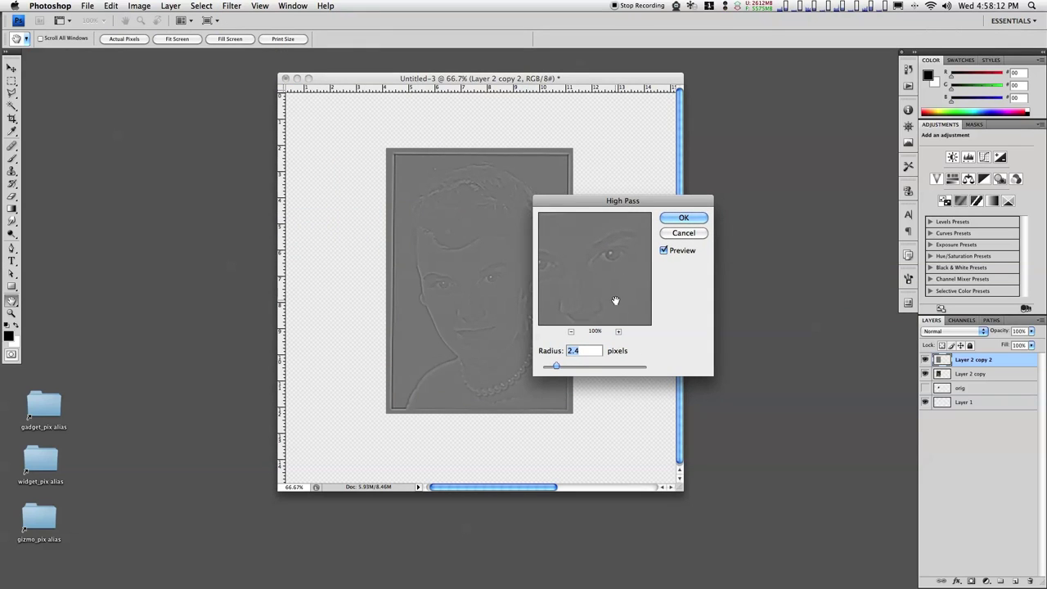
pyautogui.moveTo(556, 366); pyautogui.dragTo(603, 370)
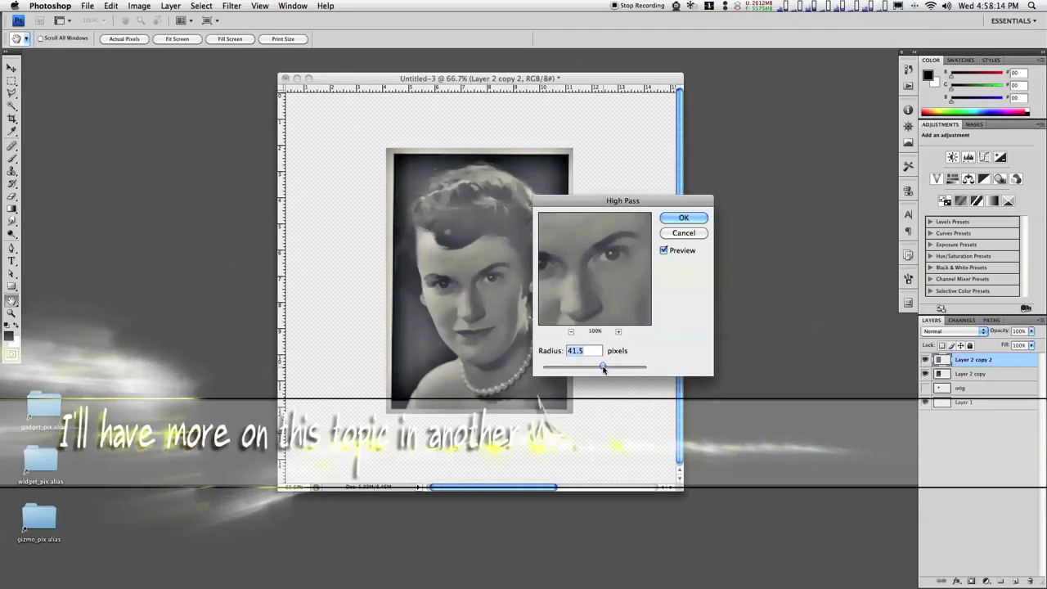
pyautogui.moveTo(600, 368); pyautogui.dragTo(548, 369)
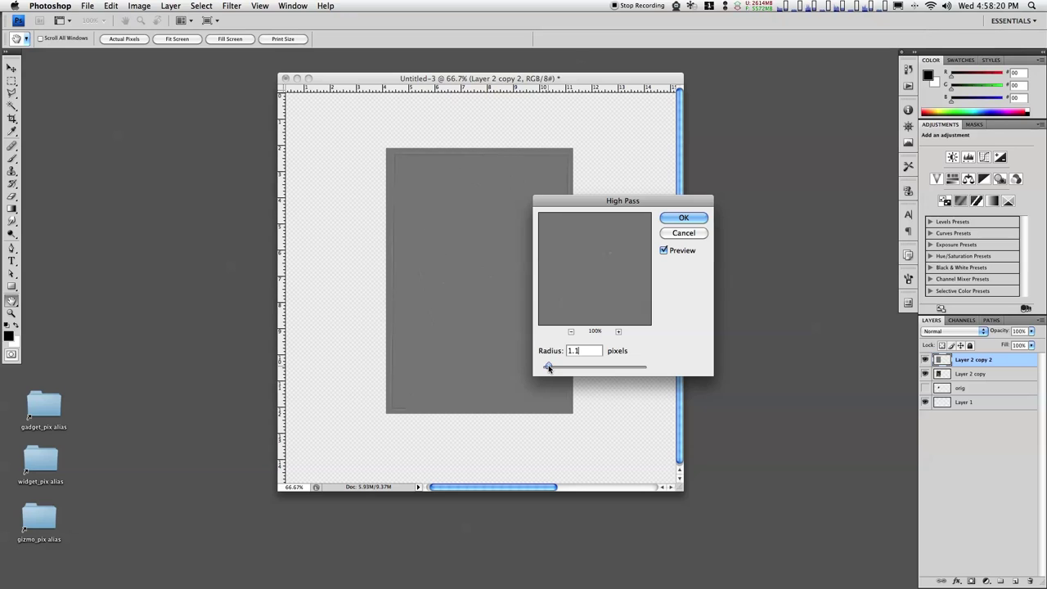
pyautogui.moveTo(551, 369); pyautogui.dragTo(551, 369)
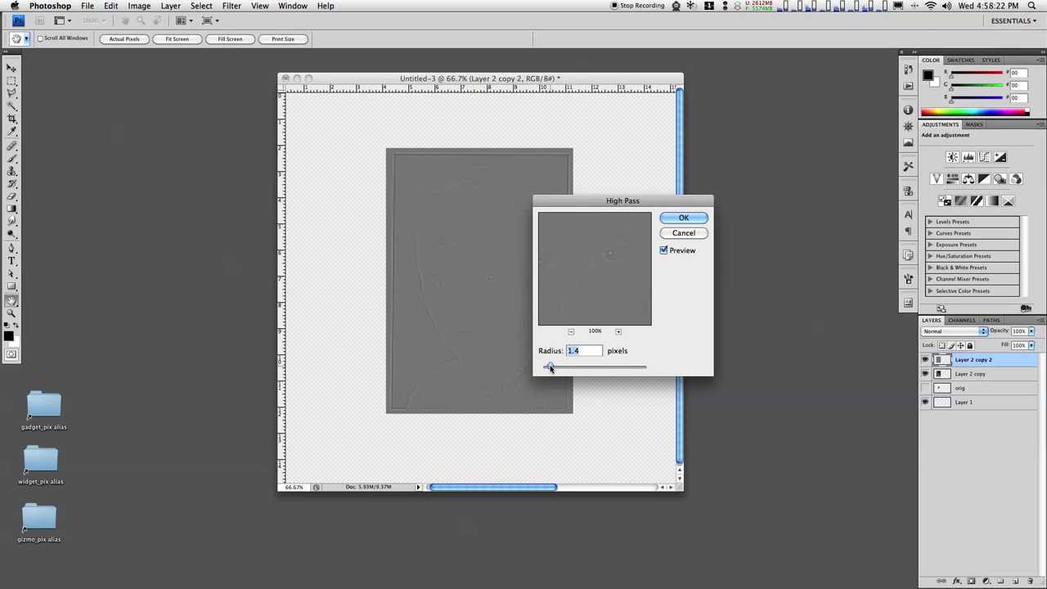
# Fine-tune the High Pass radius to 2.1 pixels while checking the facial edges in the preview, and apply the filter.
pyautogui.moveTo(586, 281)
pyautogui.mouseDown()
pyautogui.moveTo(615, 266)
pyautogui.moveTo(568, 309)
pyautogui.moveTo(568, 278)
pyautogui.mouseUp()
pyautogui.moveTo(557, 278); pyautogui.dragTo(560, 269)
pyautogui.moveTo(550, 368); pyautogui.dragTo(552, 367)
pyautogui.moveTo(566, 311)
pyautogui.mouseDown()
pyautogui.moveTo(562, 300)
pyautogui.moveTo(570, 331)
pyautogui.mouseUp()
pyautogui.moveTo(555, 371); pyautogui.dragTo(558, 369)
pyautogui.moveTo(566, 297); pyautogui.dragTo(564, 264)
pyautogui.moveTo(553, 370); pyautogui.dragTo(556, 370)
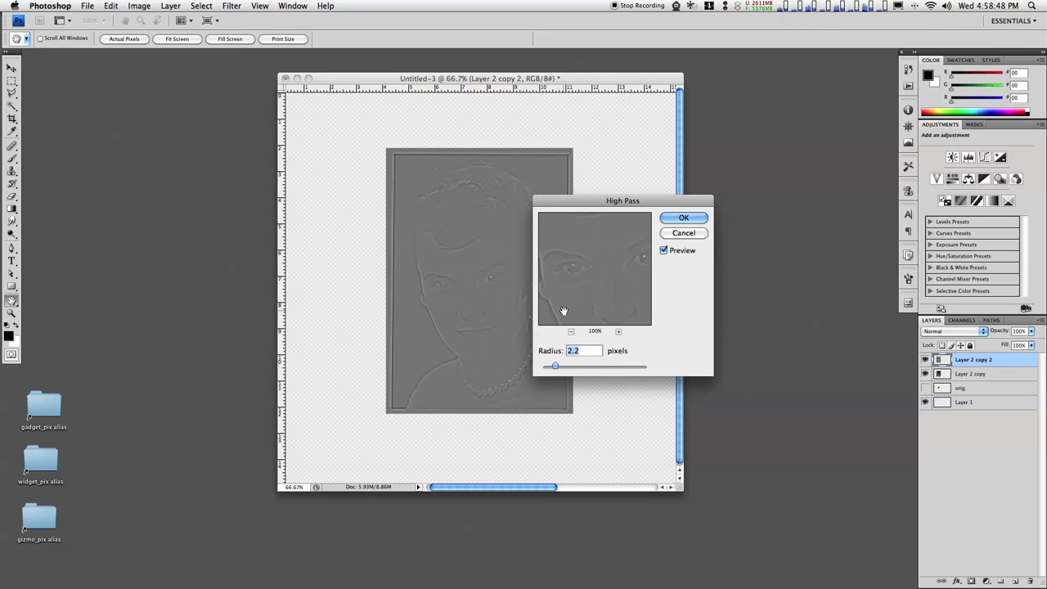
pyautogui.click(555, 368)
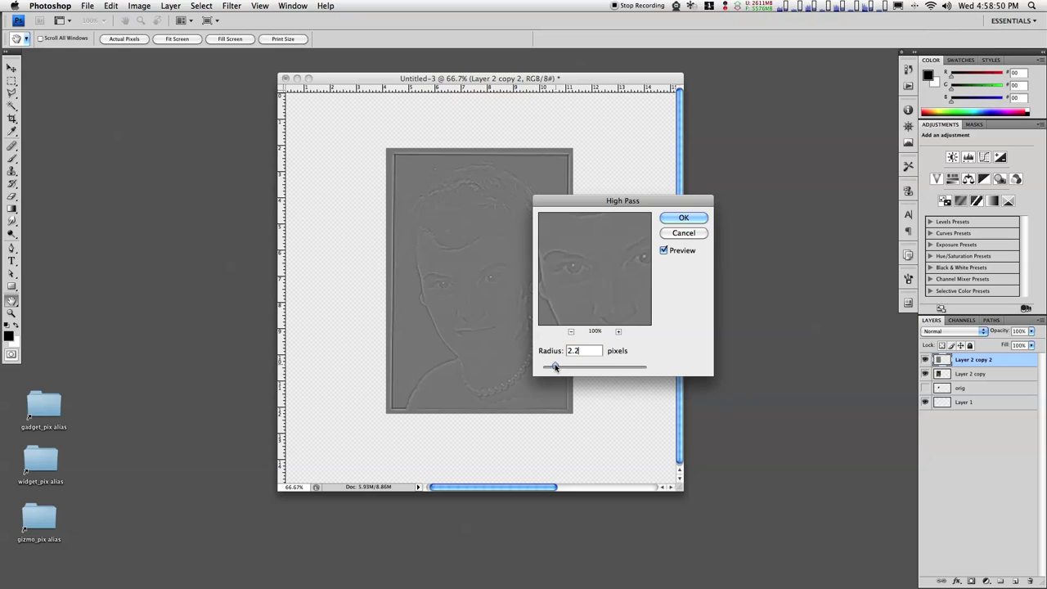
pyautogui.moveTo(596, 286)
pyautogui.mouseDown()
pyautogui.moveTo(586, 289)
pyautogui.moveTo(614, 287)
pyautogui.moveTo(601, 287)
pyautogui.moveTo(609, 291)
pyautogui.moveTo(603, 278)
pyautogui.mouseUp()
pyautogui.moveTo(555, 367); pyautogui.dragTo(555, 367)
pyautogui.moveTo(608, 273)
pyautogui.mouseDown()
pyautogui.moveTo(580, 291)
pyautogui.moveTo(592, 262)
pyautogui.moveTo(578, 276)
pyautogui.moveTo(605, 261)
pyautogui.moveTo(593, 278)
pyautogui.moveTo(599, 234)
pyautogui.moveTo(614, 289)
pyautogui.mouseUp()
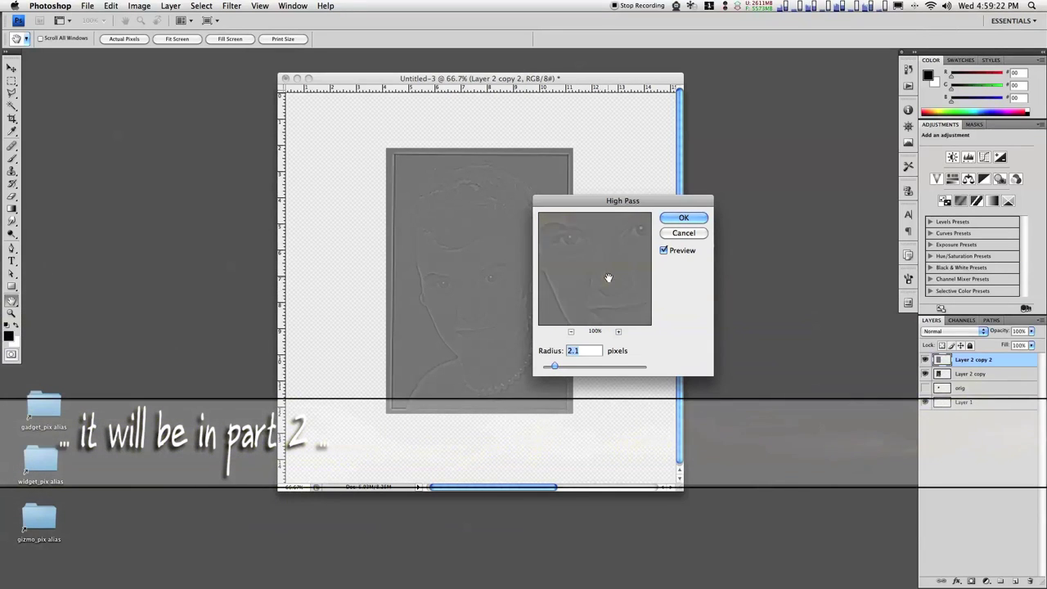
pyautogui.click(684, 218)
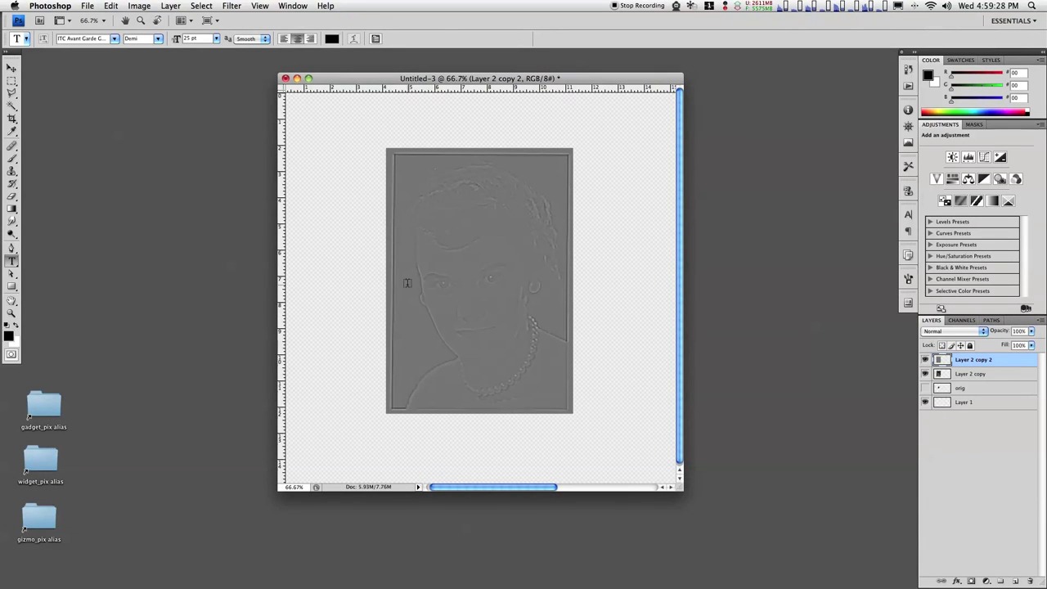
# Set the blending mode of Layer 2 copy 2 to Overlay and view the image at 100%.
pyautogui.click(958, 331)
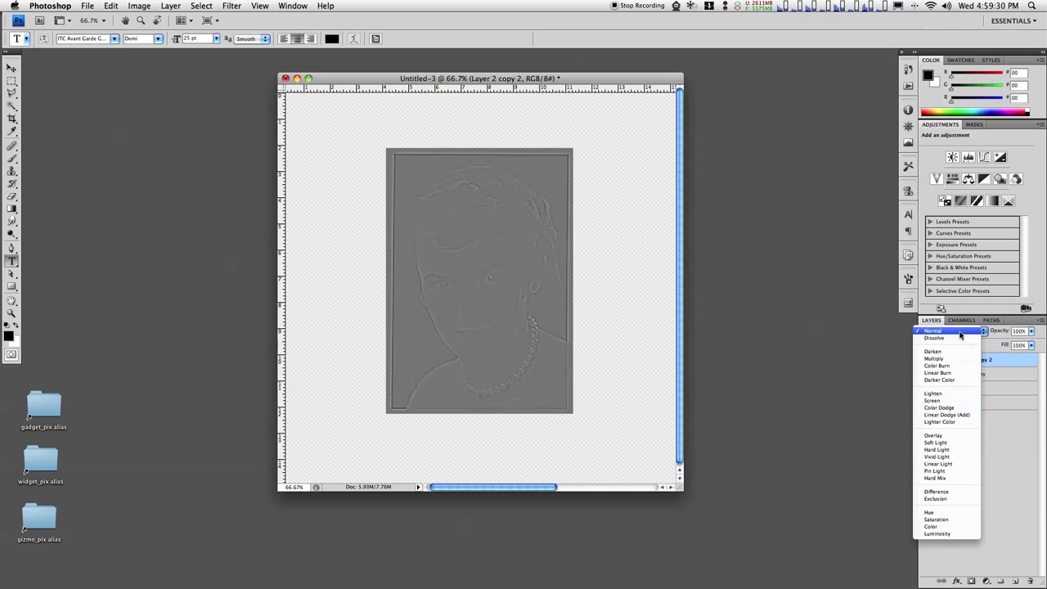
pyautogui.click(956, 437)
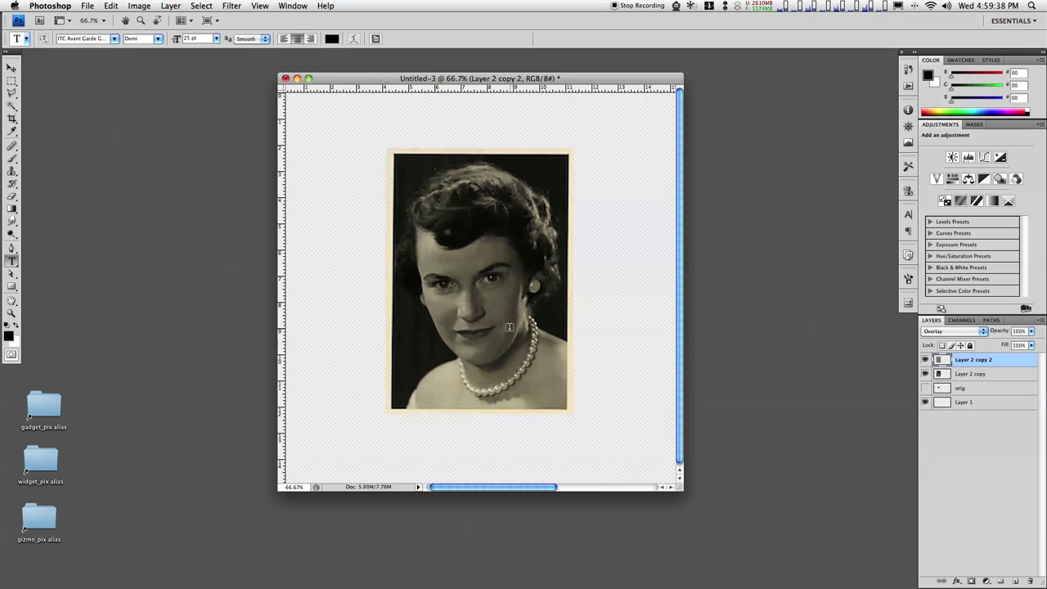
pyautogui.press('super+equal')
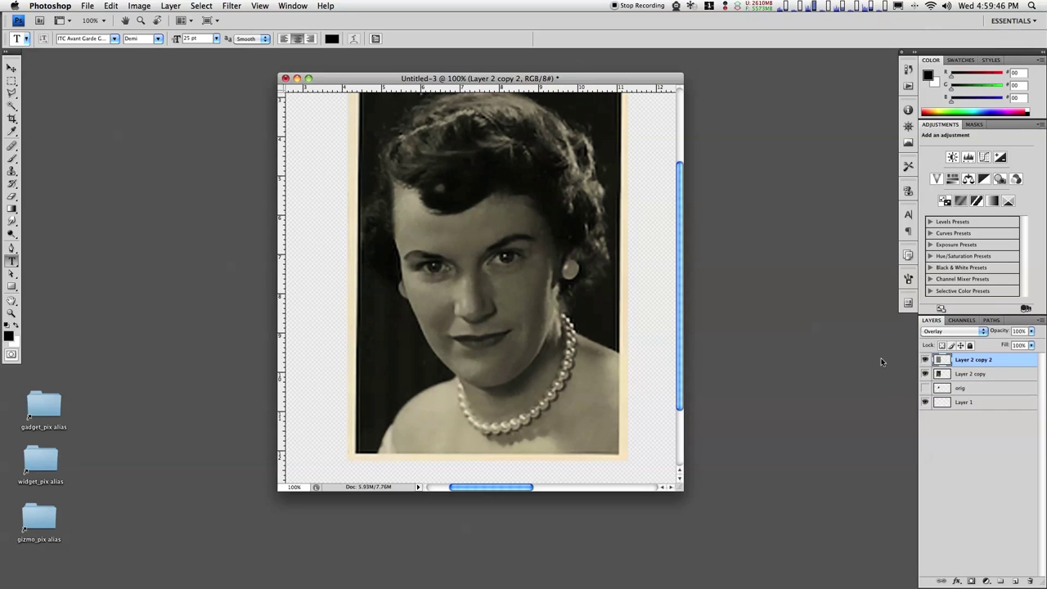
# Hide and show Layer 2 copy 2 to compare the portrait with and without the High Pass overlay.
pyautogui.click(926, 360)
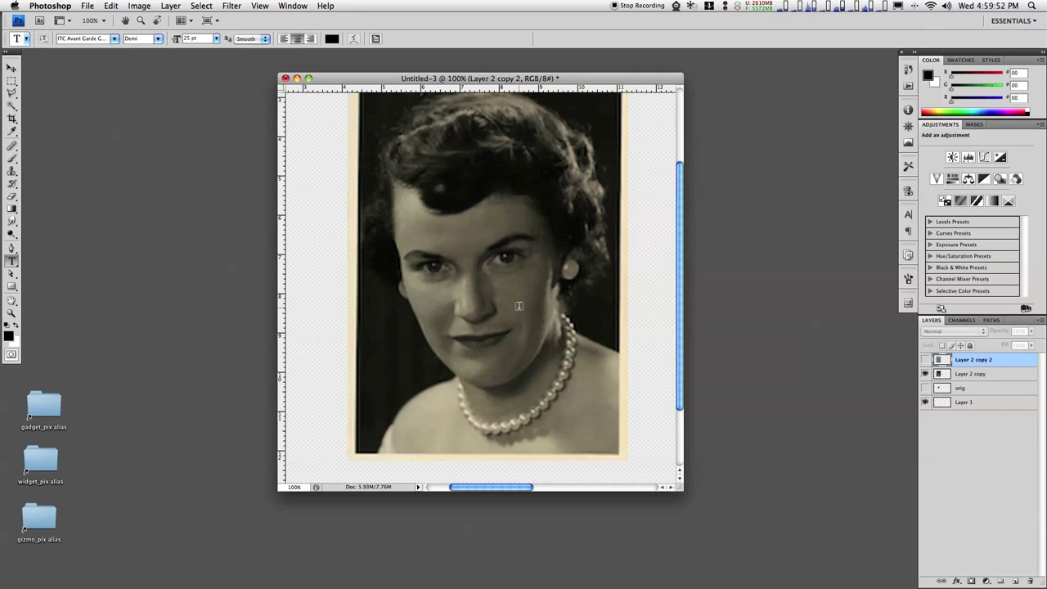
pyautogui.press('v')
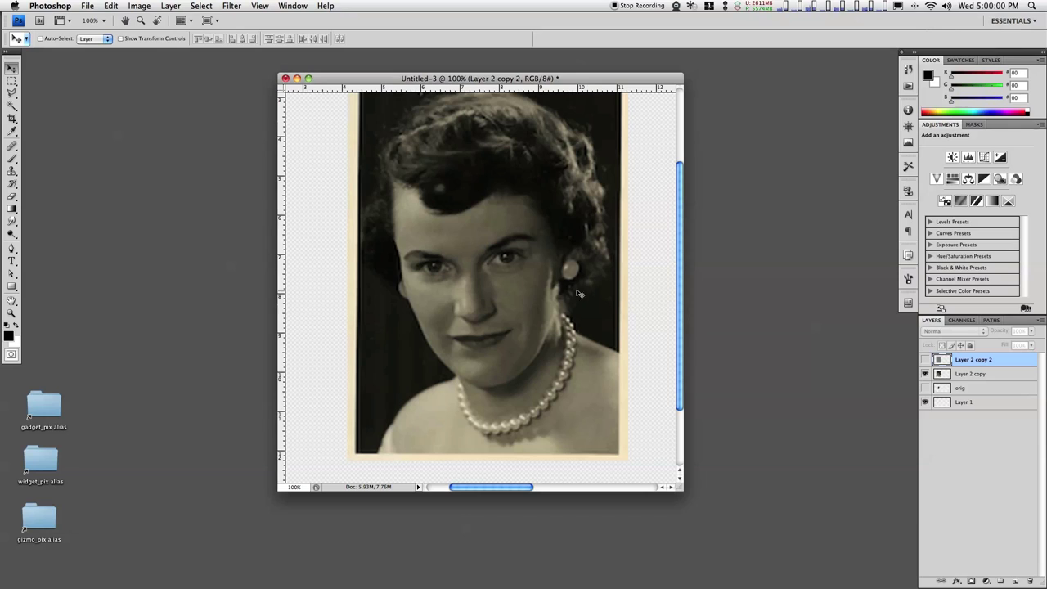
pyautogui.click(925, 360)
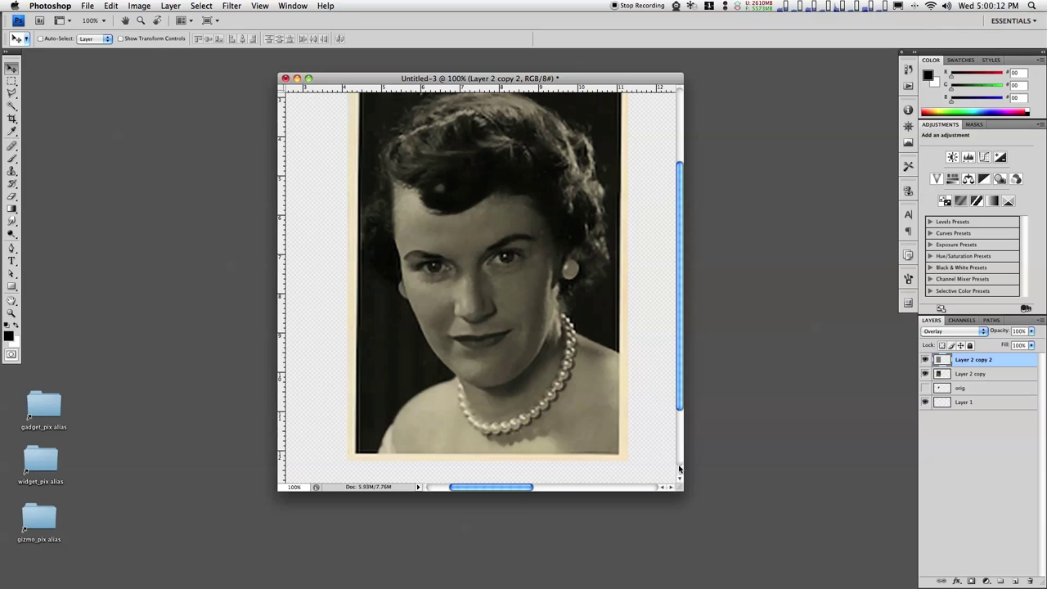
# Add a Levels adjustment layer above Layer 2 copy 2 and set its black input level to 6.
pyautogui.moveTo(682, 487); pyautogui.dragTo(703, 512)
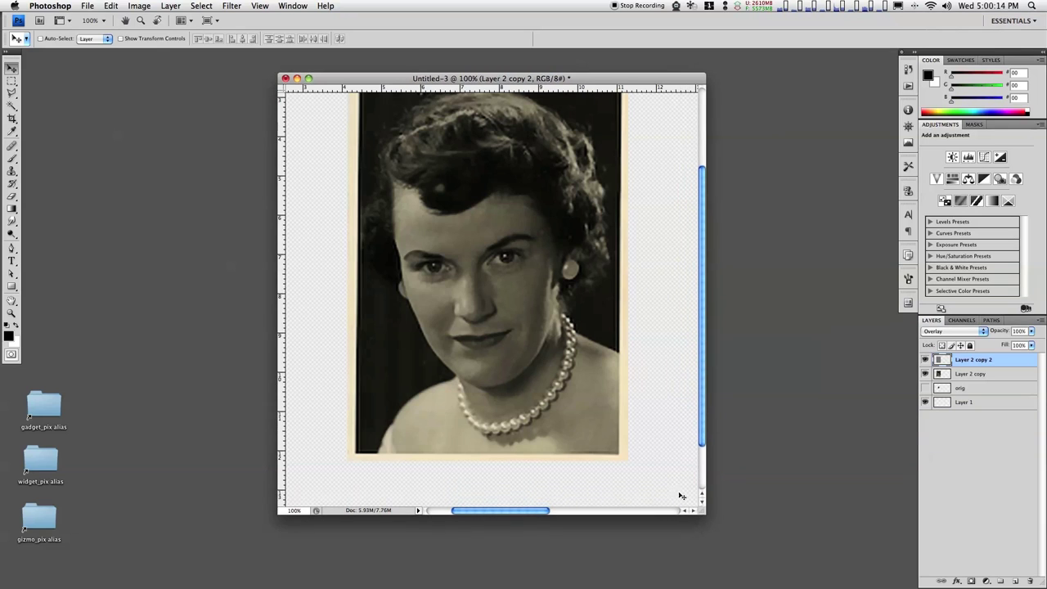
pyautogui.moveTo(444, 244); pyautogui.dragTo(470, 281)
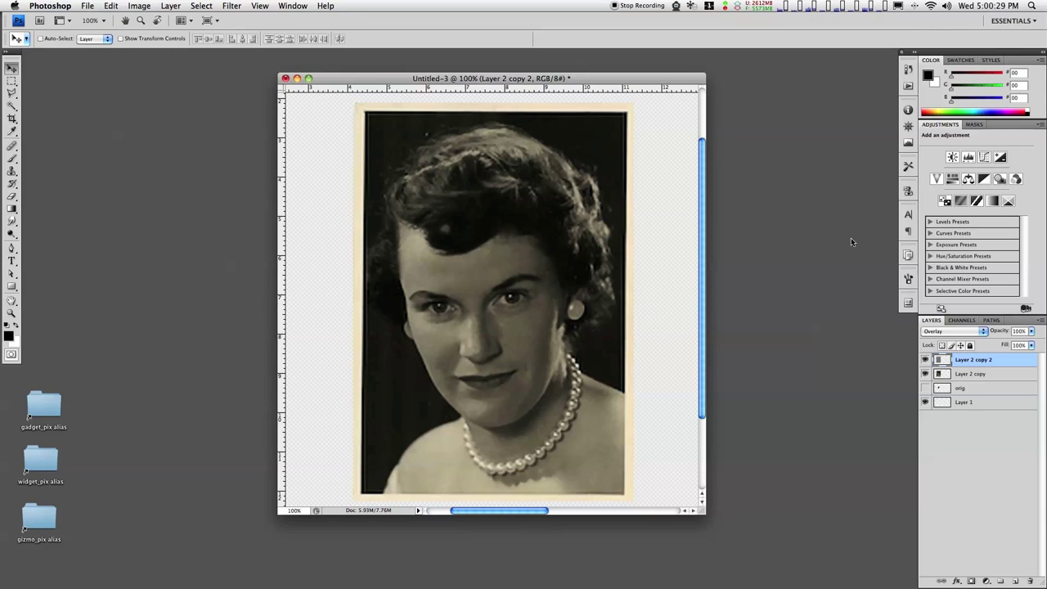
pyautogui.click(968, 157)
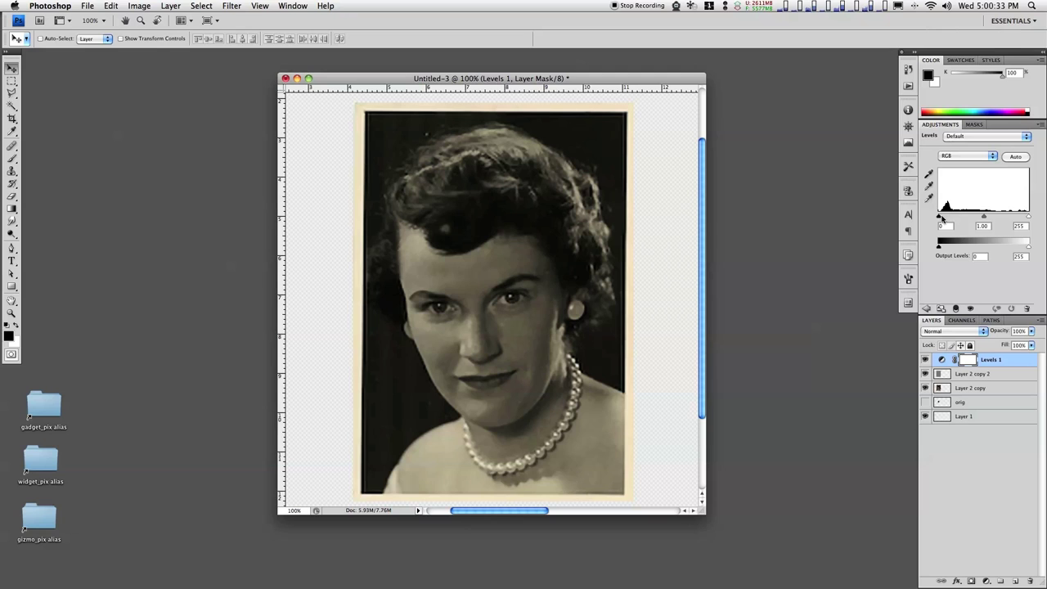
pyautogui.moveTo(941, 217); pyautogui.dragTo(941, 219)
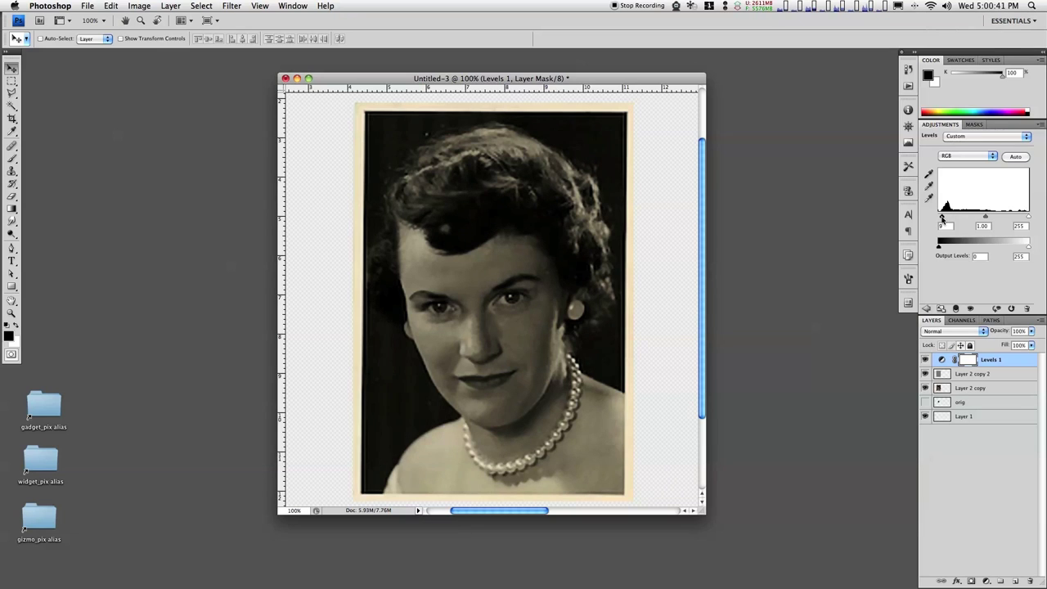
pyautogui.moveTo(941, 219); pyautogui.dragTo(941, 220)
# Set the Levels adjustment's white input level to 238 and its midtone value to 1.43.
pyautogui.moveTo(1025, 220); pyautogui.dragTo(1023, 218)
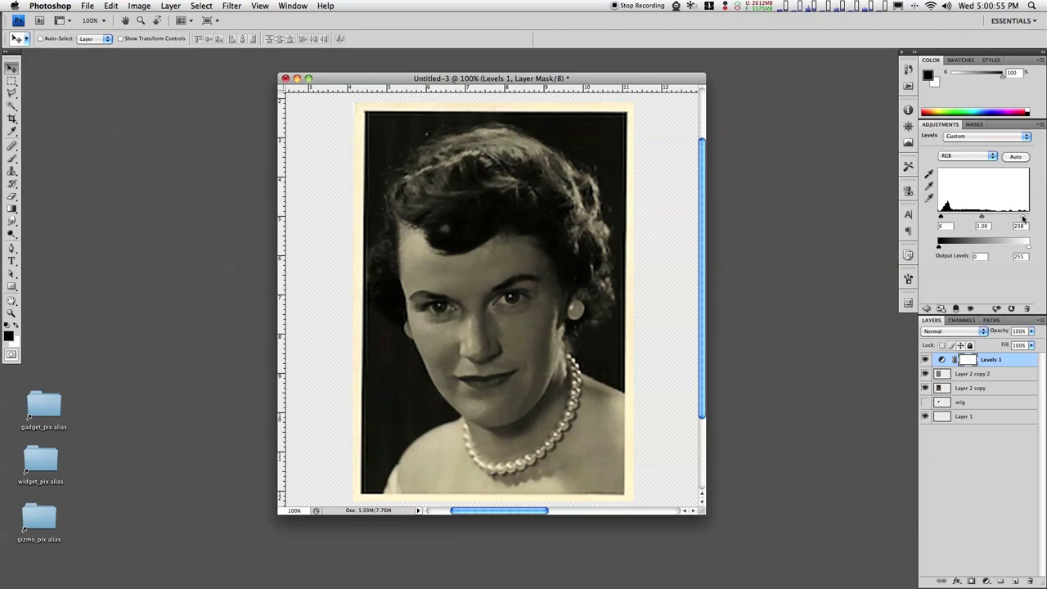
pyautogui.moveTo(1022, 218); pyautogui.dragTo(1023, 218)
pyautogui.moveTo(1022, 218); pyautogui.dragTo(1024, 220)
pyautogui.moveTo(983, 219); pyautogui.dragTo(970, 220)
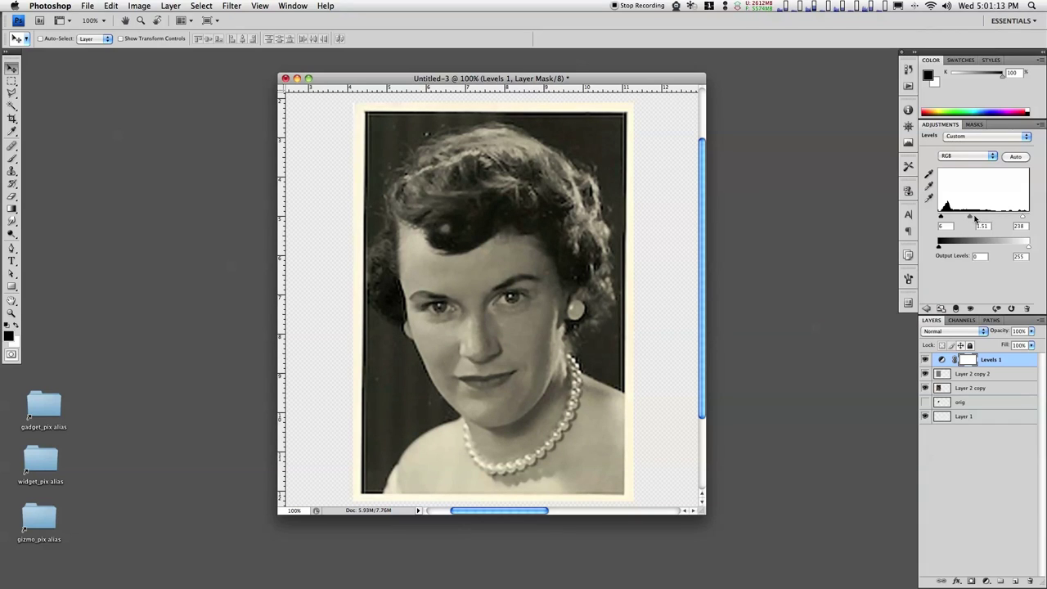
pyautogui.moveTo(971, 218); pyautogui.dragTo(973, 219)
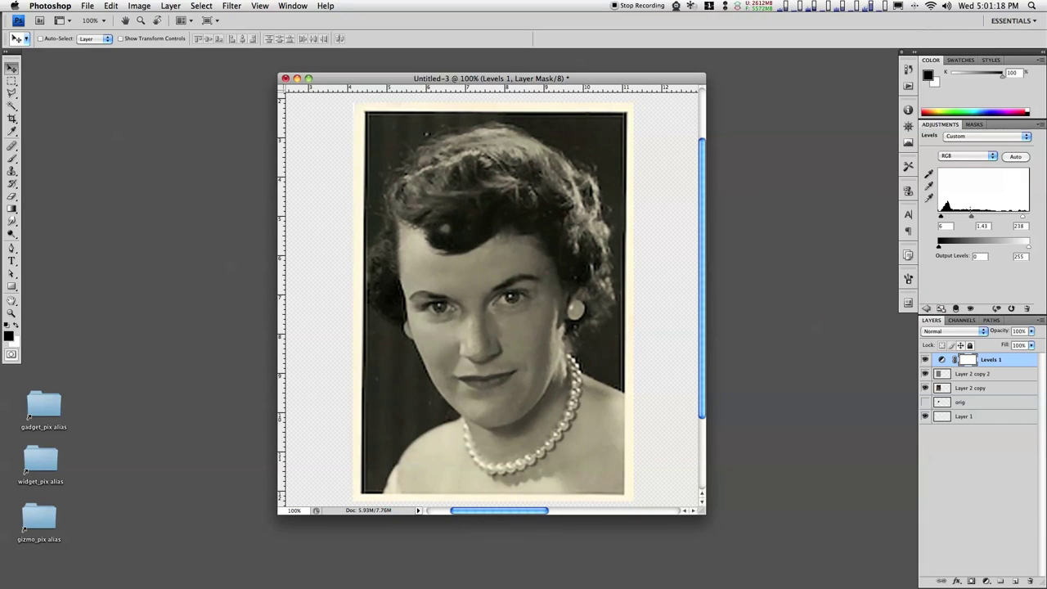
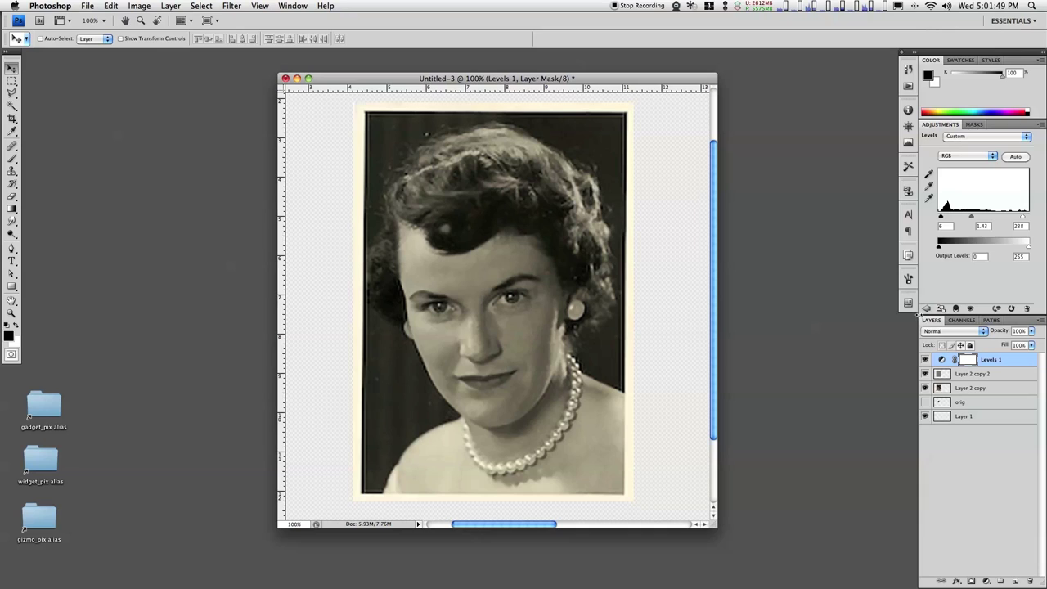
# Add a Gradient Map adjustment layer above Levels 1 and start its gradient from the Black, White preset.
pyautogui.click(927, 309)
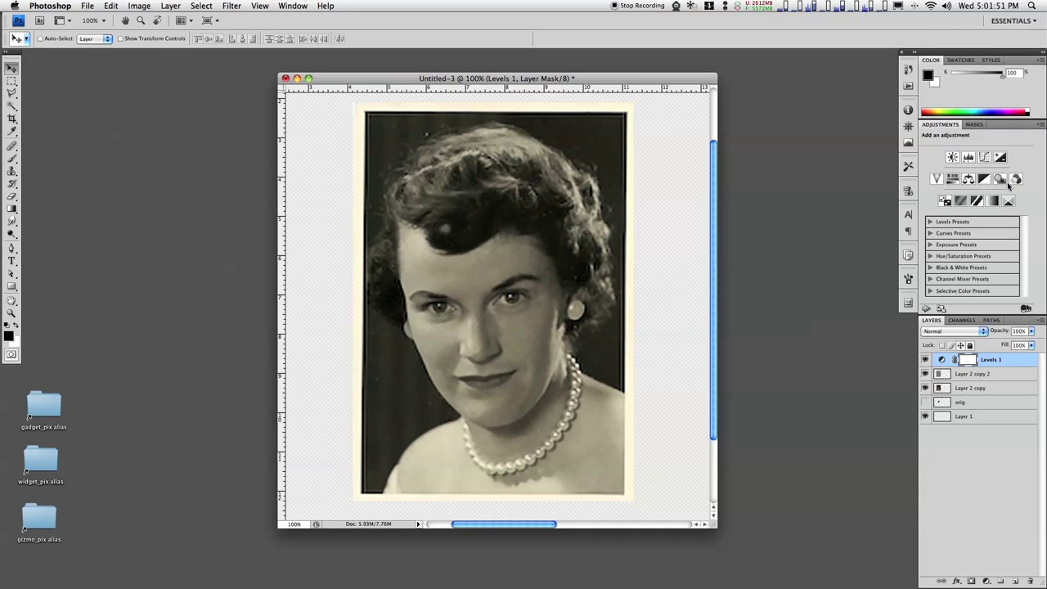
pyautogui.click(993, 202)
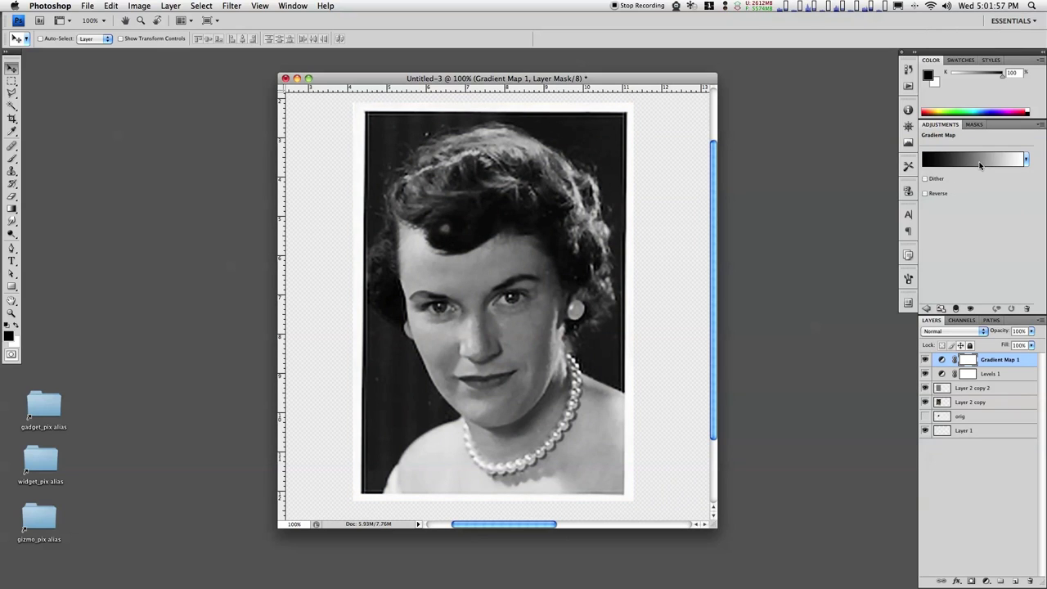
pyautogui.click(979, 159)
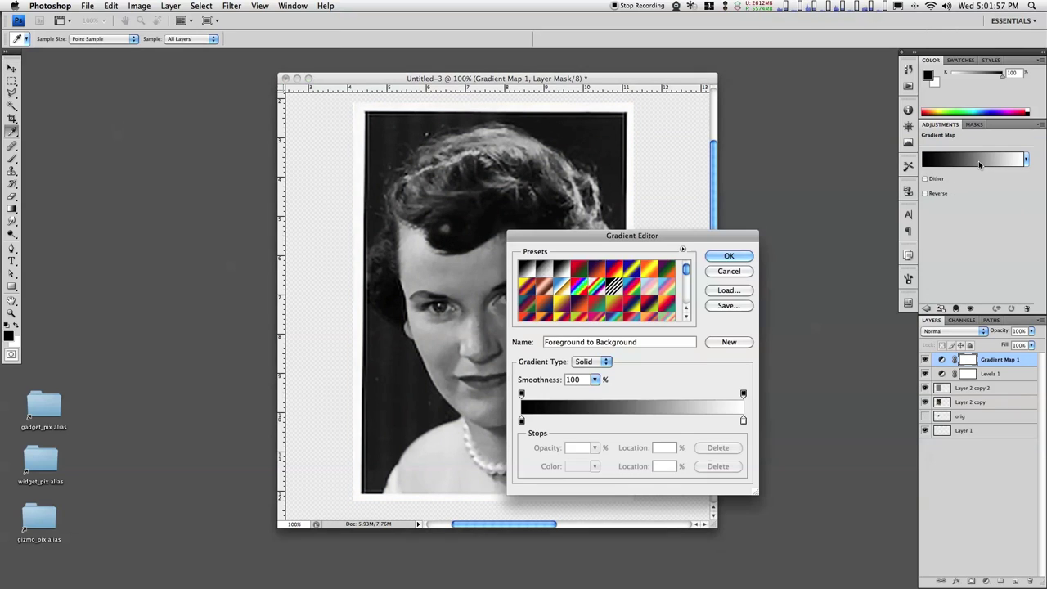
pyautogui.click(563, 271)
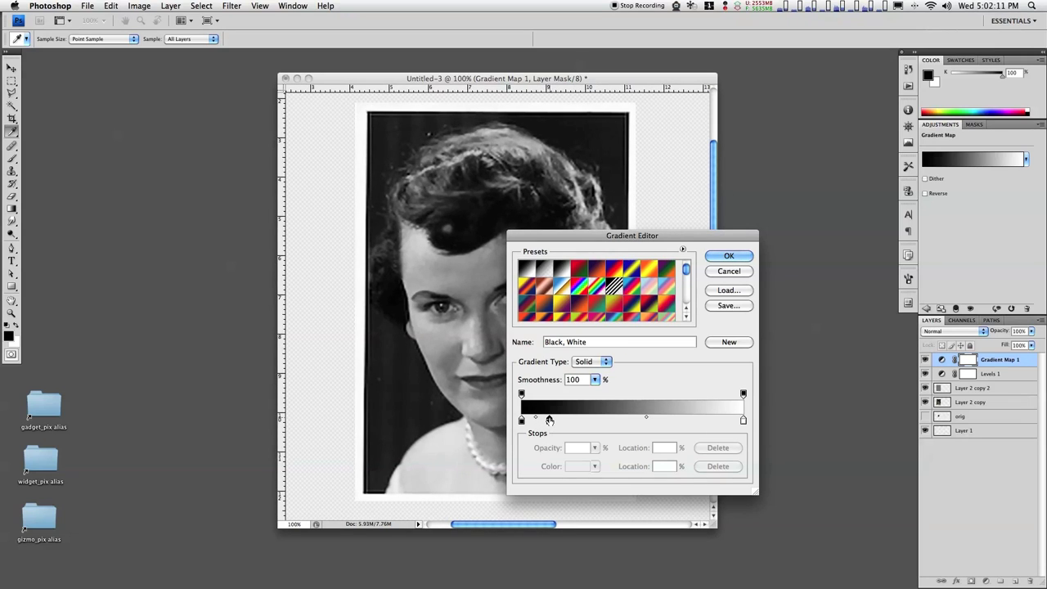
# Add a colour stop at 17% in the shadow end of the gradient and give it the brown 4a2603.
pyautogui.click(549, 420)
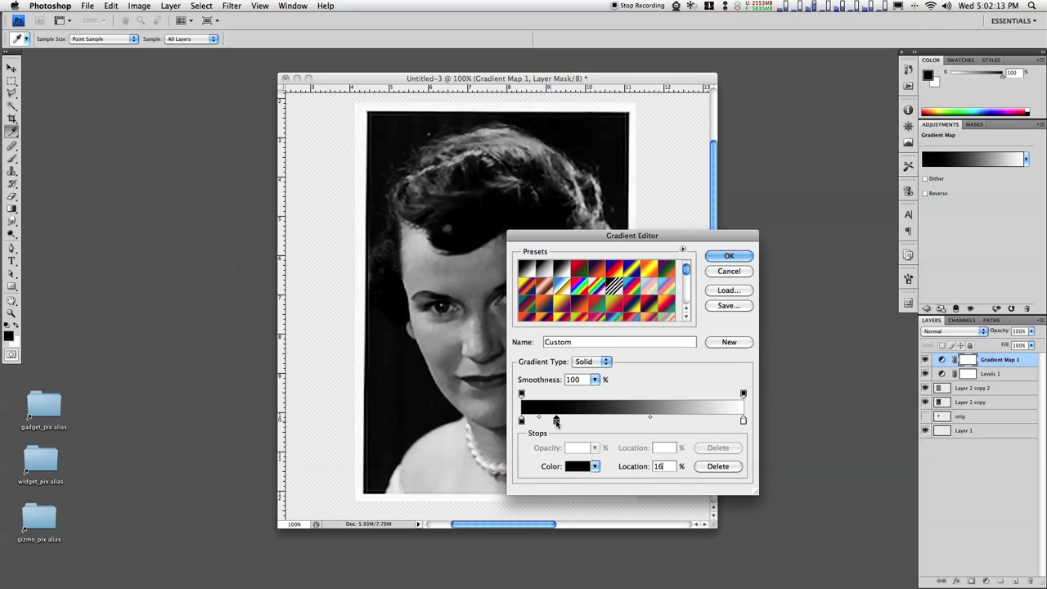
pyautogui.click(578, 466)
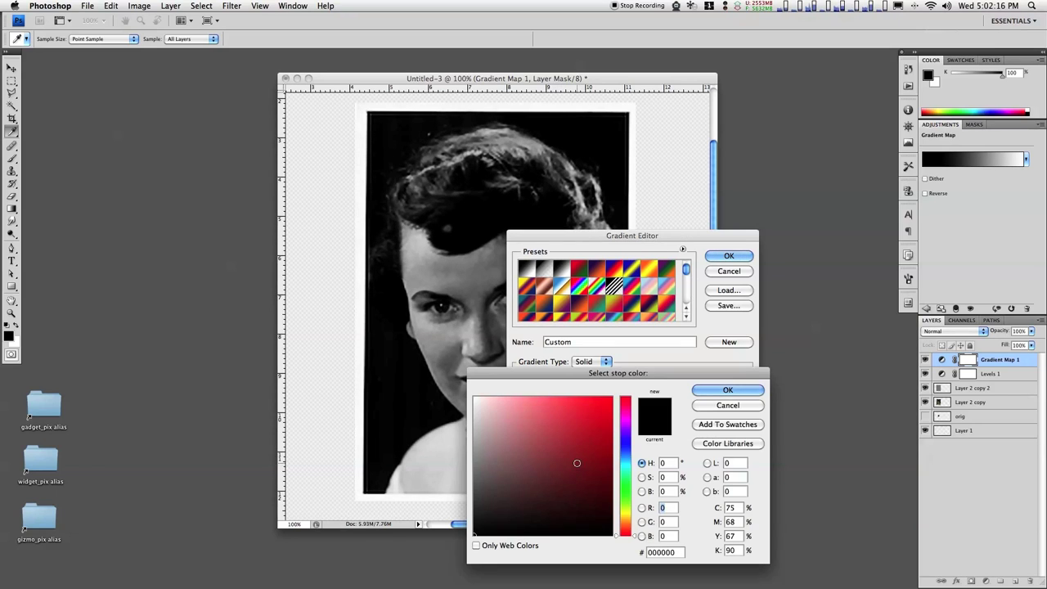
pyautogui.click(627, 527)
pyautogui.click(627, 528)
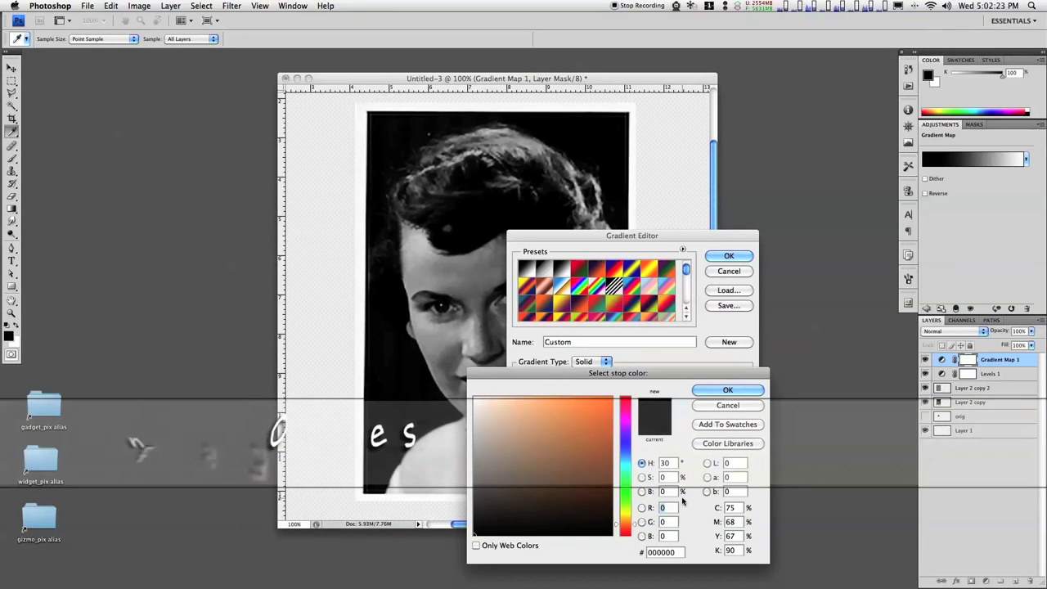
pyautogui.moveTo(600, 501); pyautogui.dragTo(606, 495)
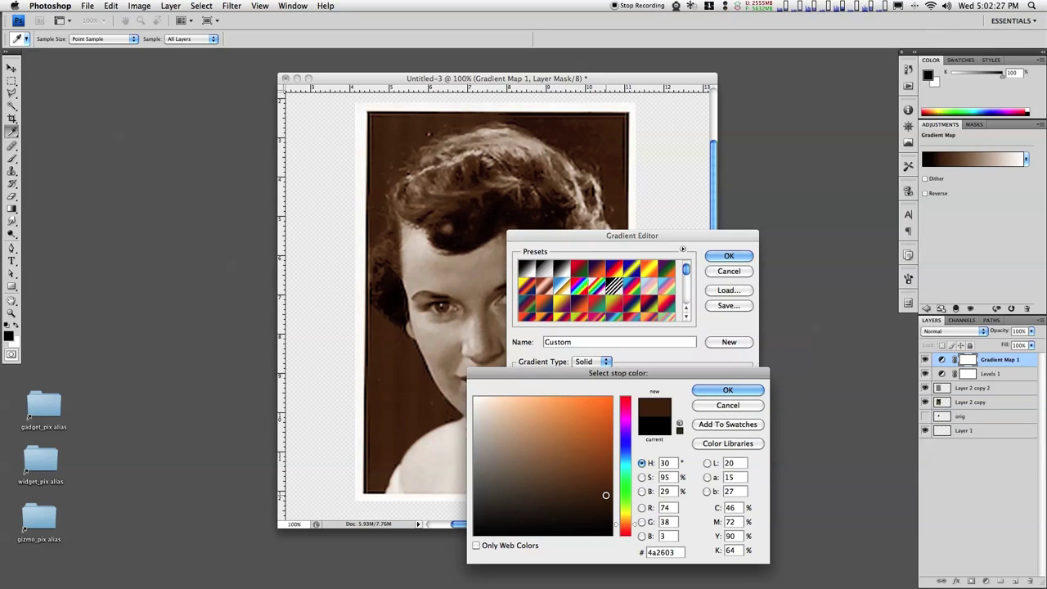
# Refine the new stop's colour to a slightly darker, less saturated brown while checking the portrait, and accept the gradient.
pyautogui.moveTo(578, 372); pyautogui.dragTo(646, 372)
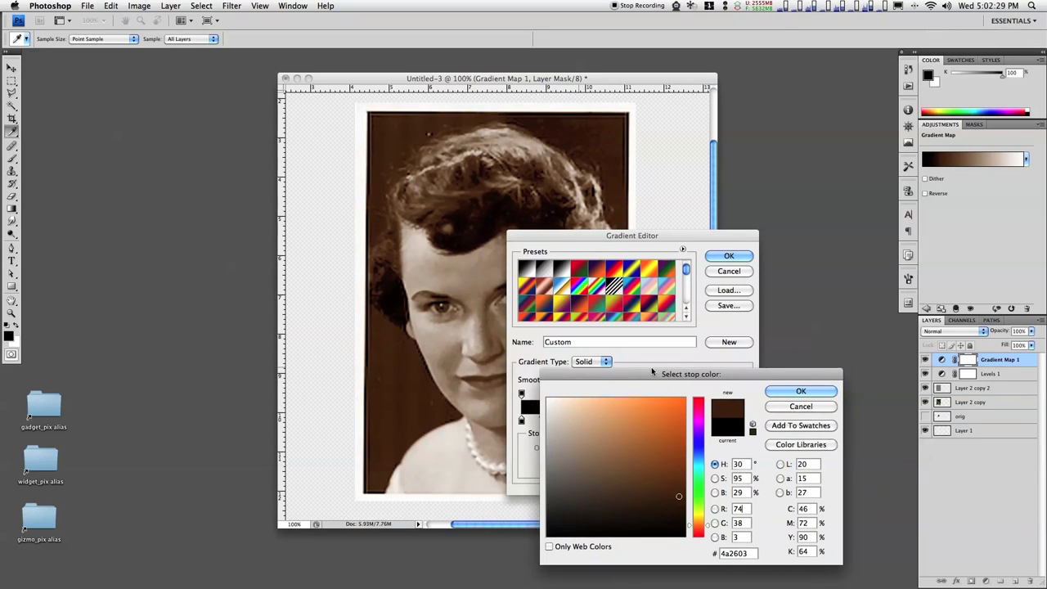
pyautogui.press('Up')
pyautogui.click(656, 497)
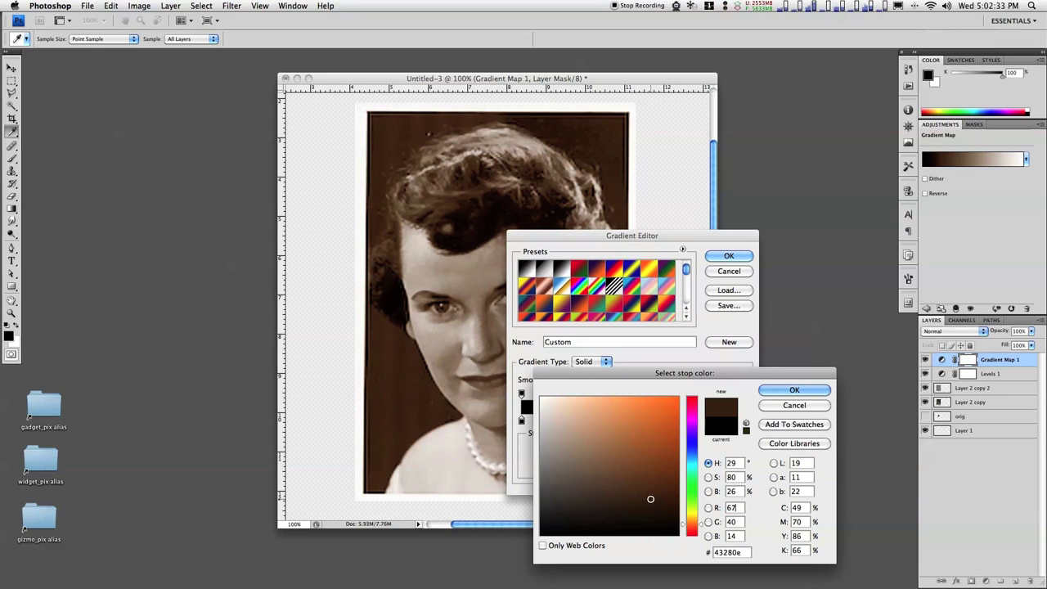
pyautogui.click(648, 497)
pyautogui.click(645, 497)
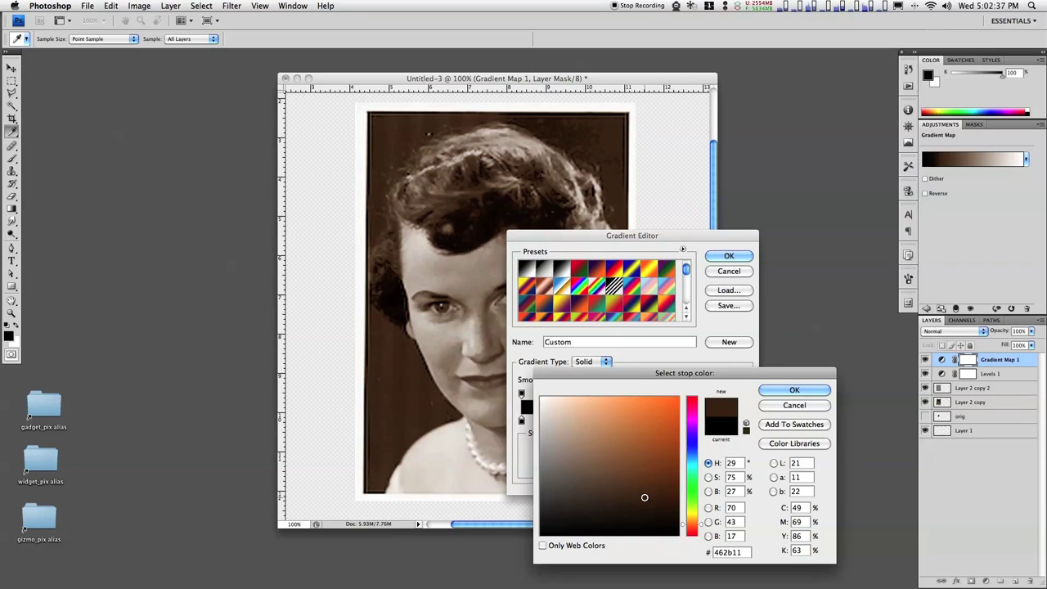
pyautogui.click(651, 502)
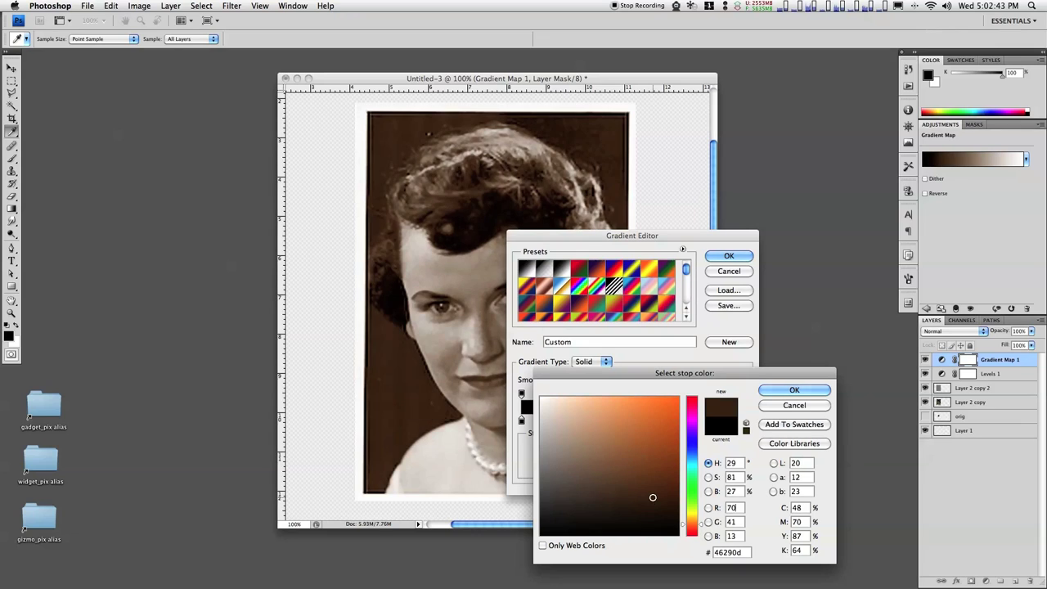
pyautogui.click(658, 499)
pyautogui.click(787, 390)
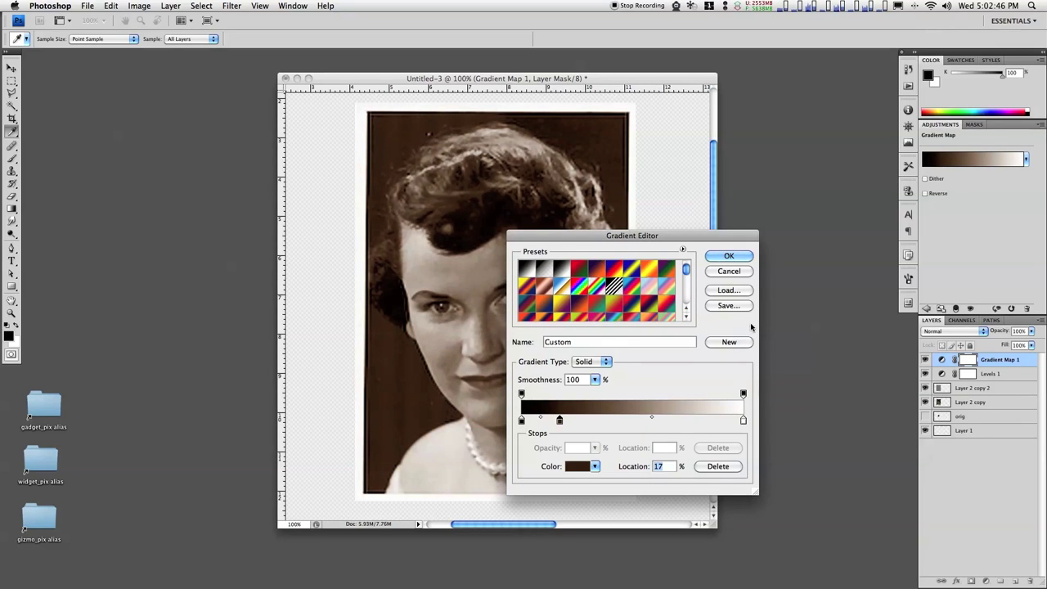
pyautogui.click(724, 256)
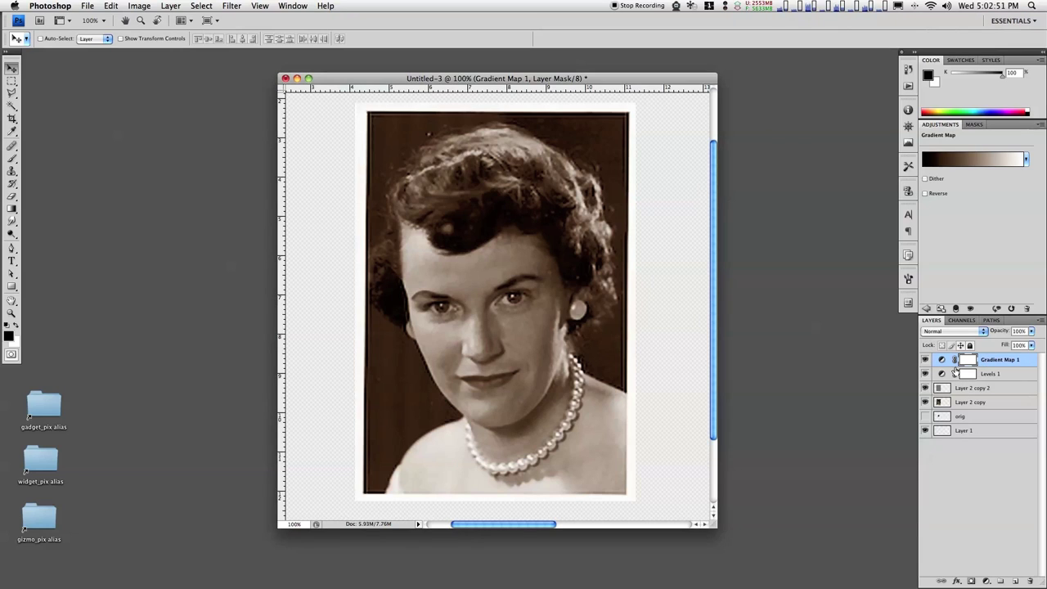
# Readjust the Levels 1 layer's input levels to black 17, midtone 1.55 and white 224.
pyautogui.click(989, 377)
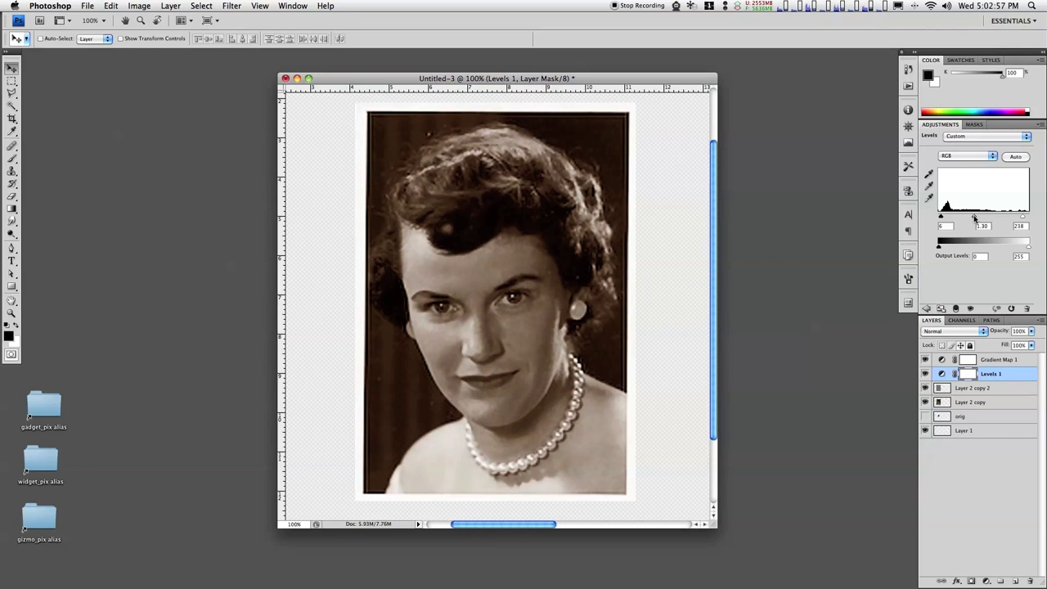
pyautogui.moveTo(972, 217); pyautogui.dragTo(946, 219)
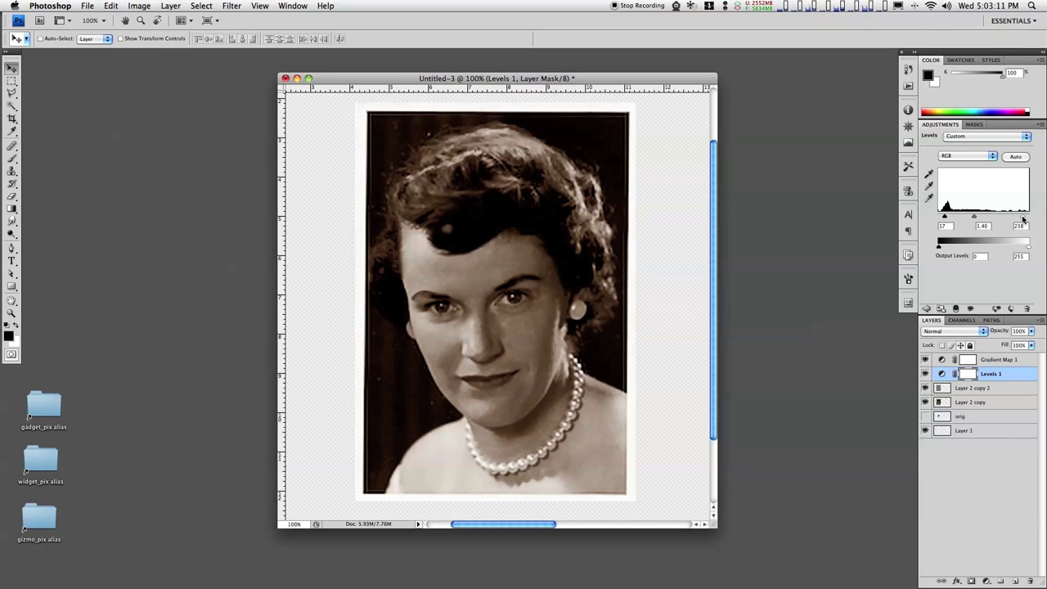
pyautogui.moveTo(1021, 216); pyautogui.dragTo(1019, 217)
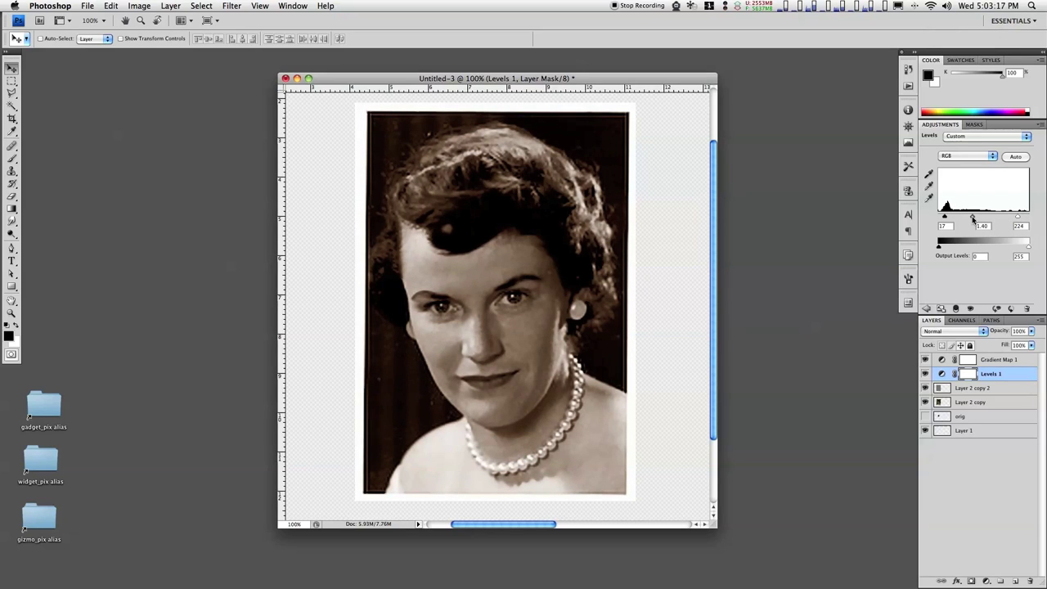
pyautogui.moveTo(972, 218); pyautogui.dragTo(971, 219)
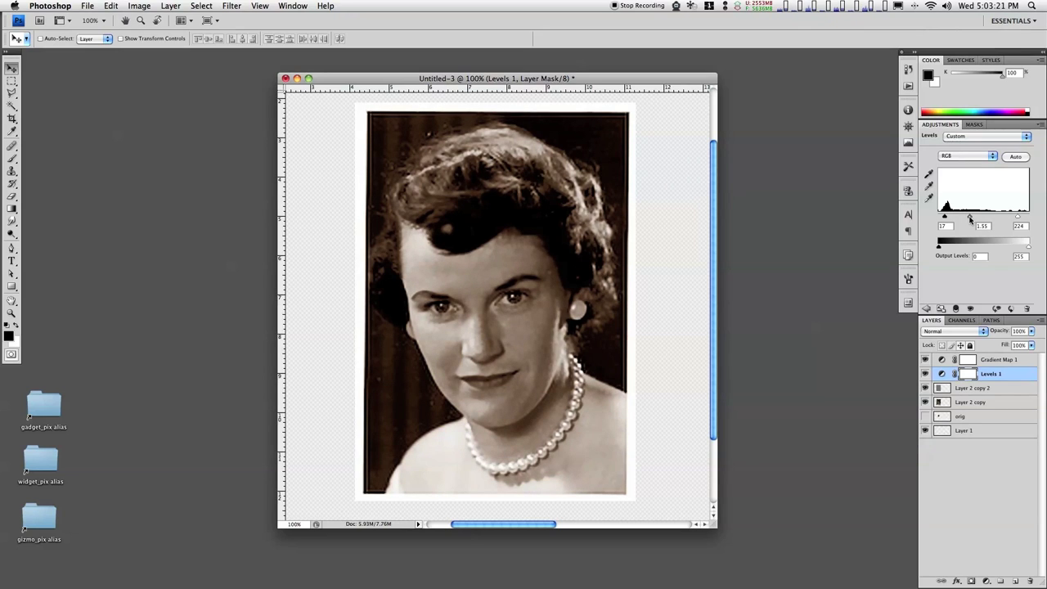